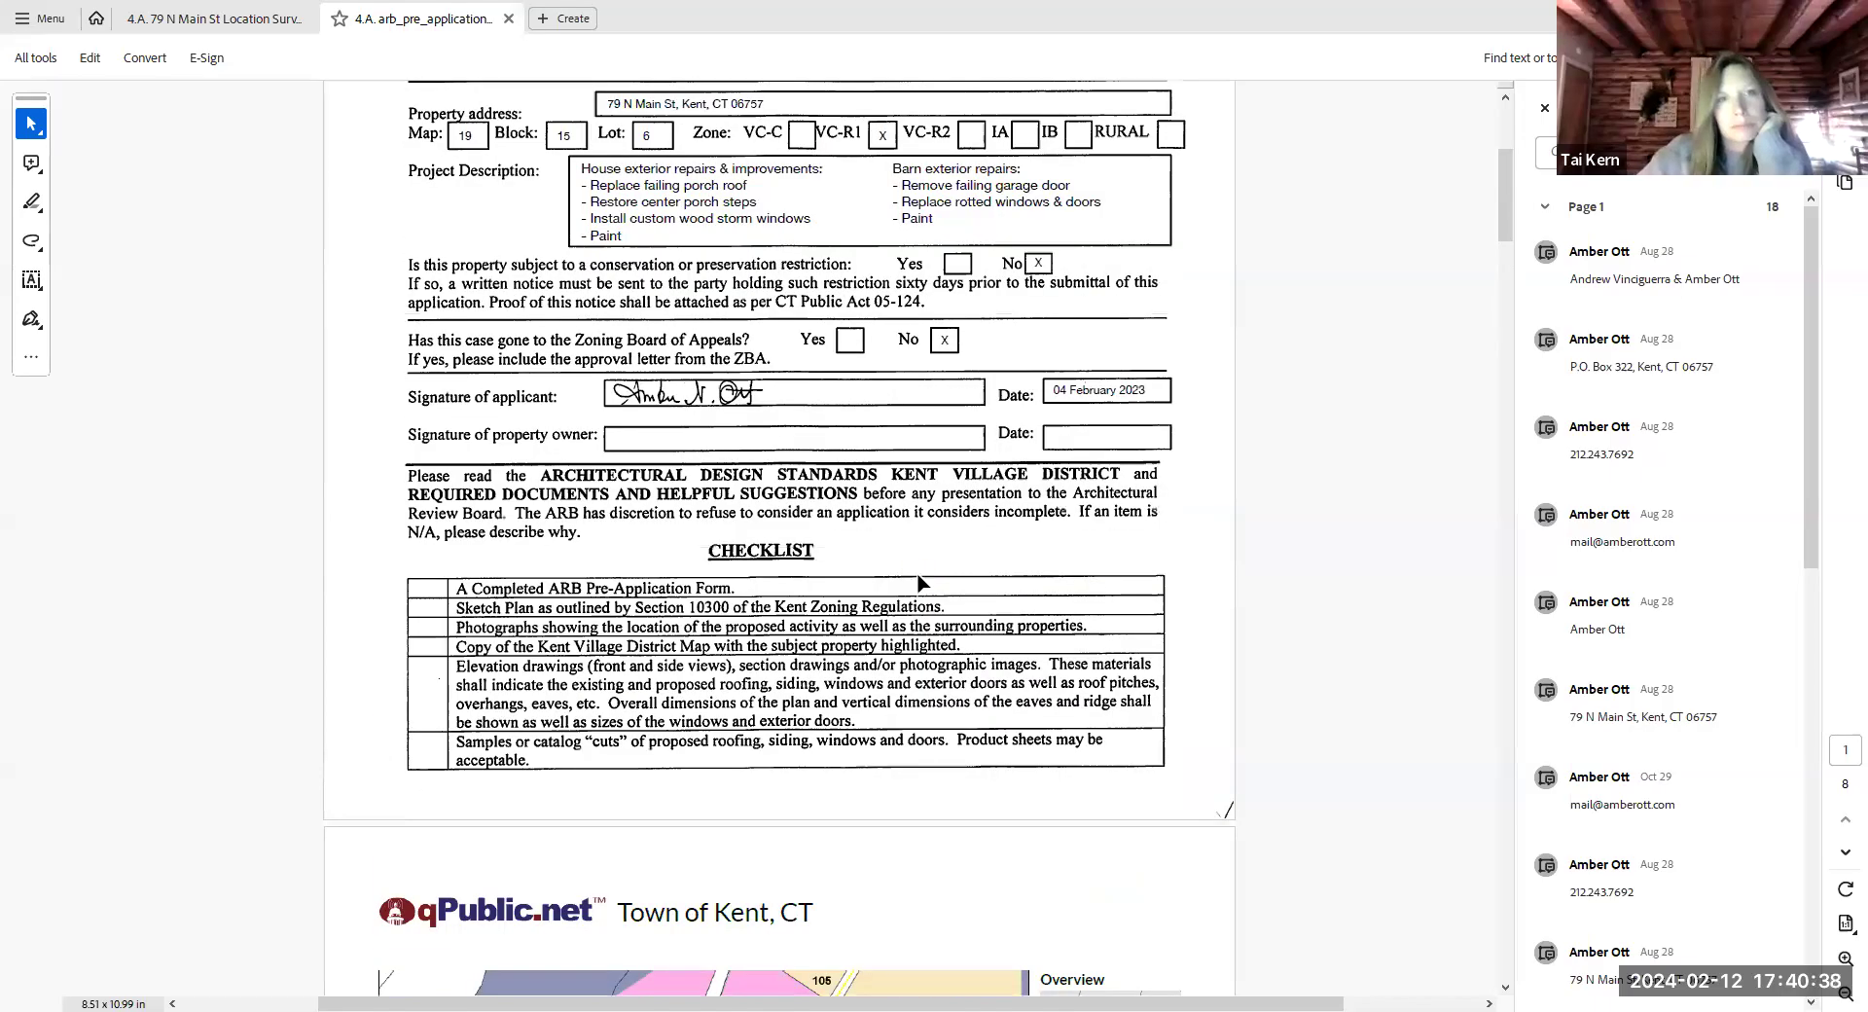
scroll(1062, 667, up, 5)
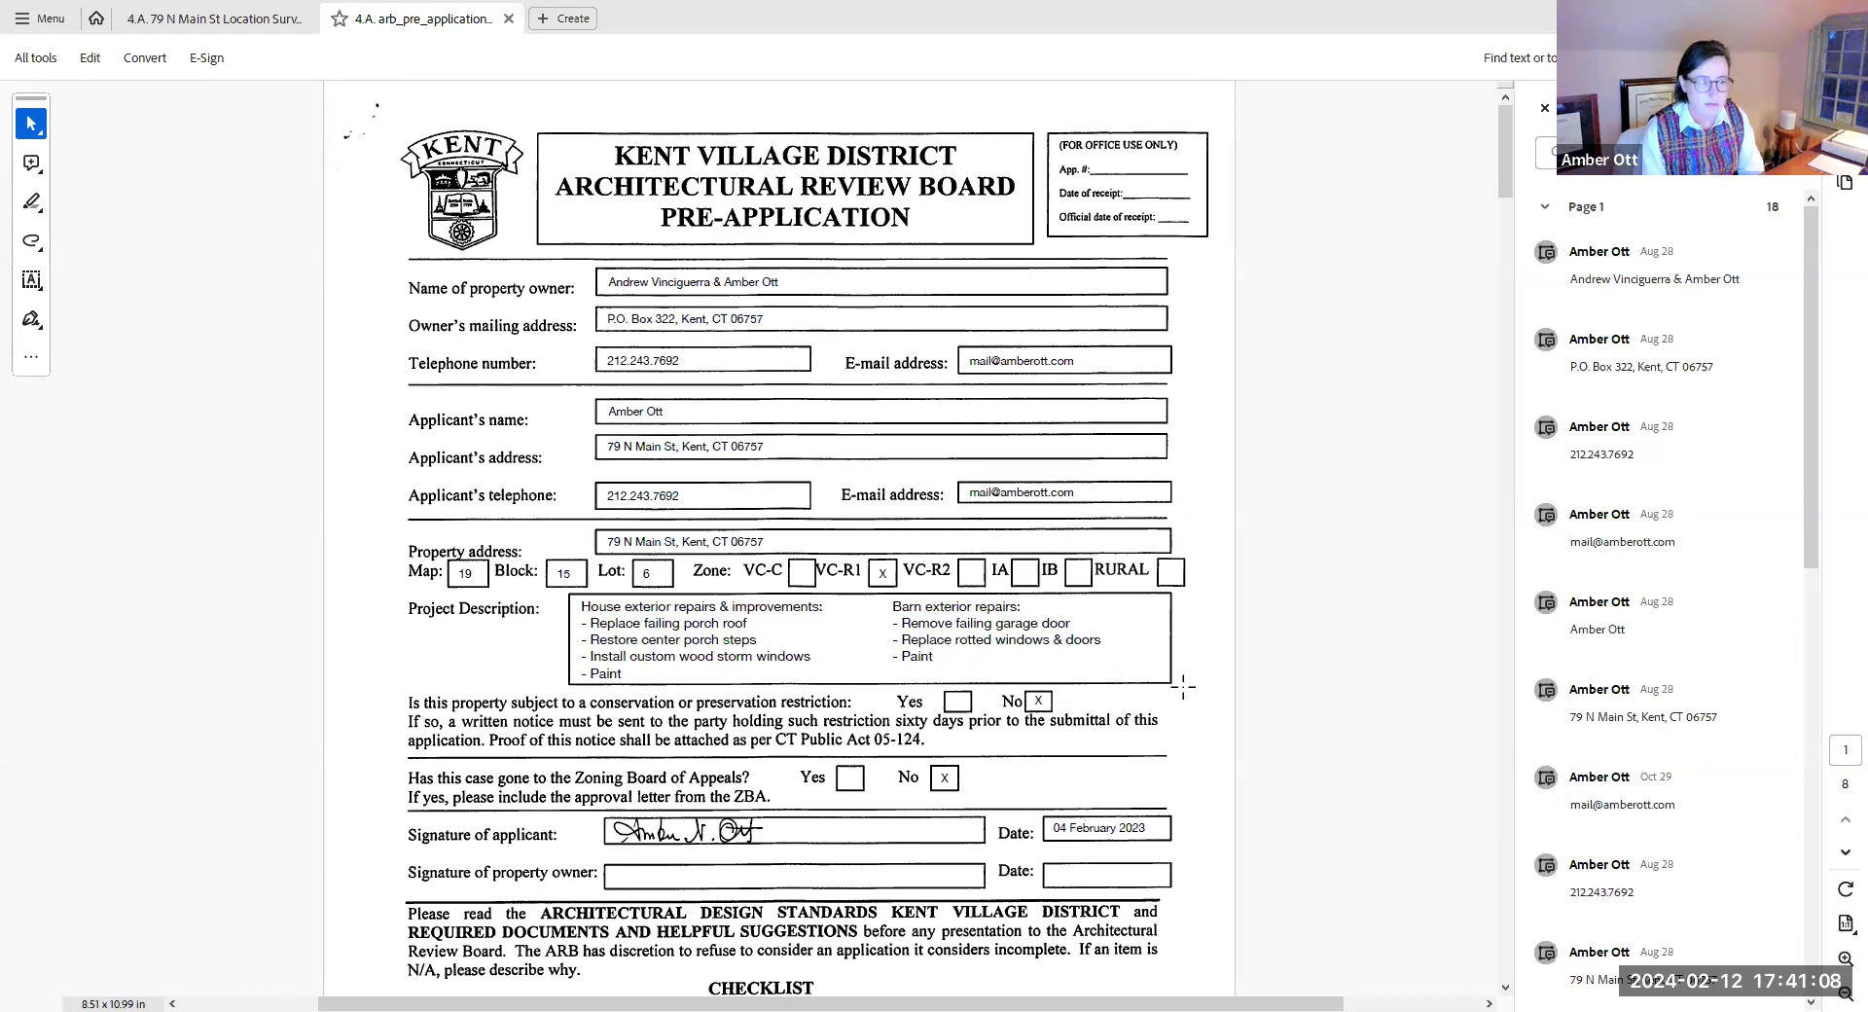
scroll(1184, 685, down, 1)
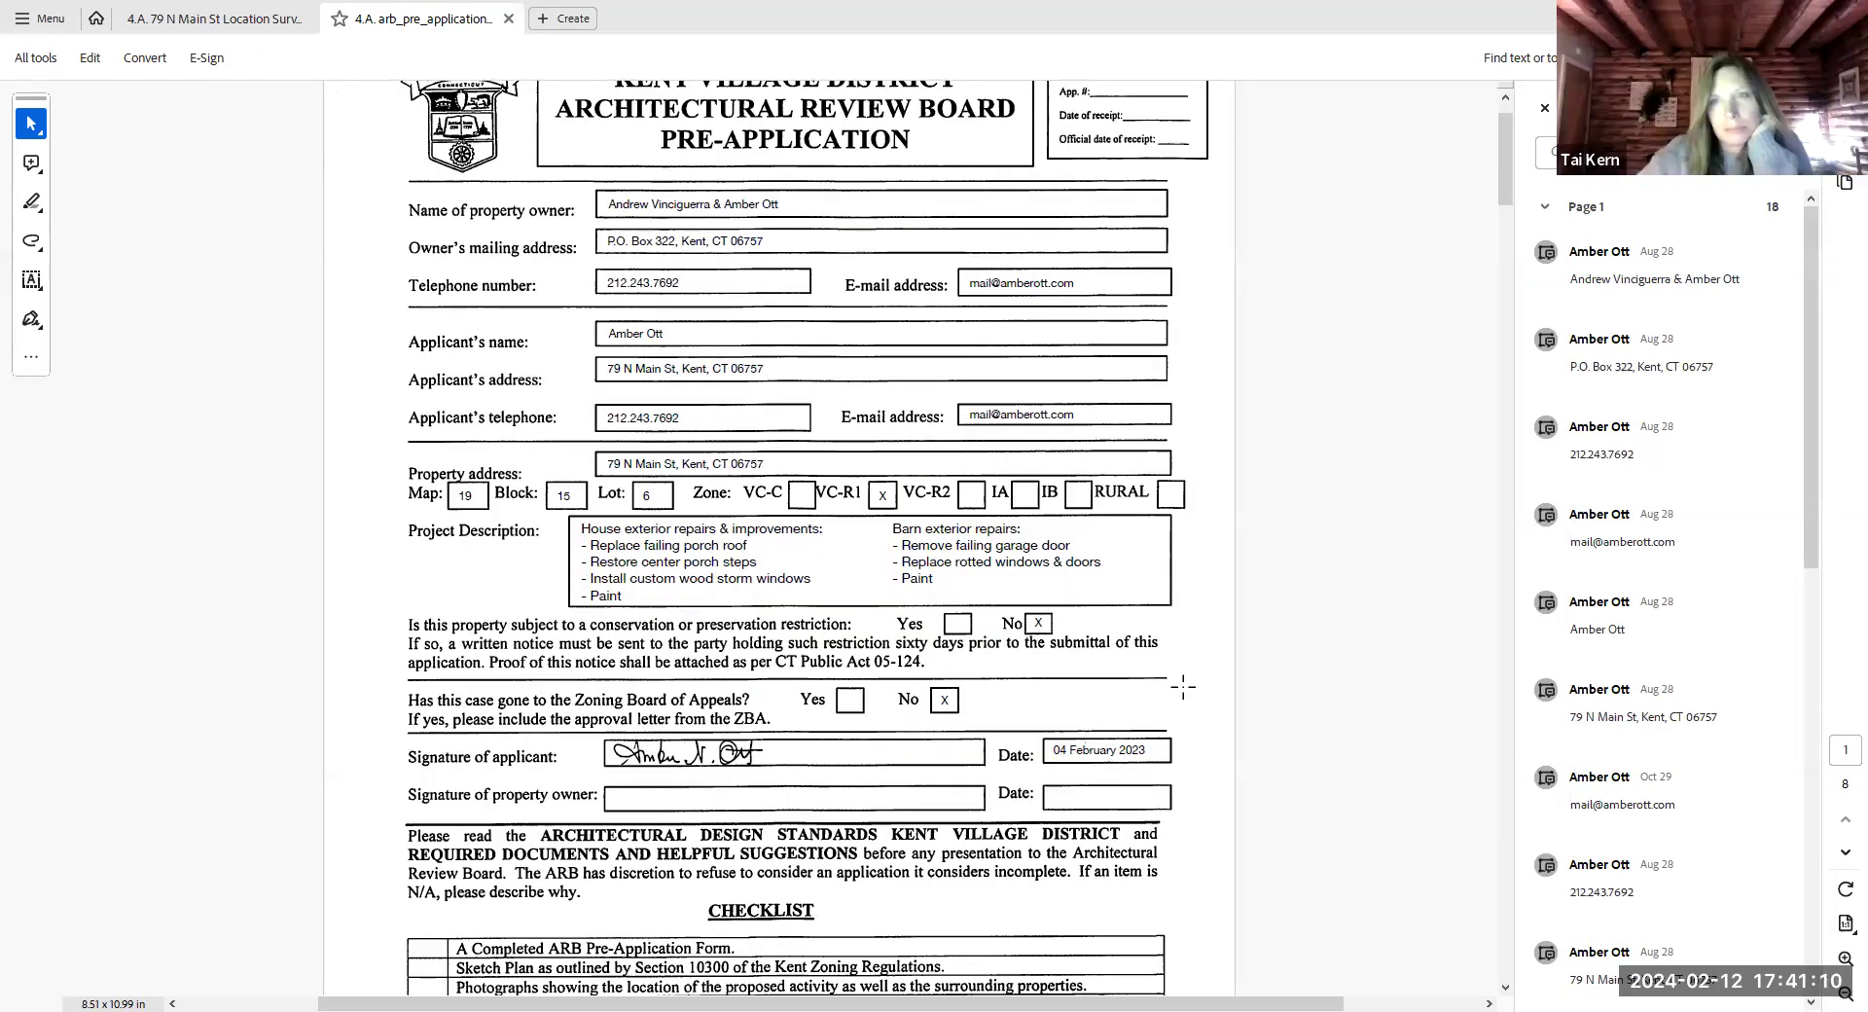
scroll(1183, 685, down, 1)
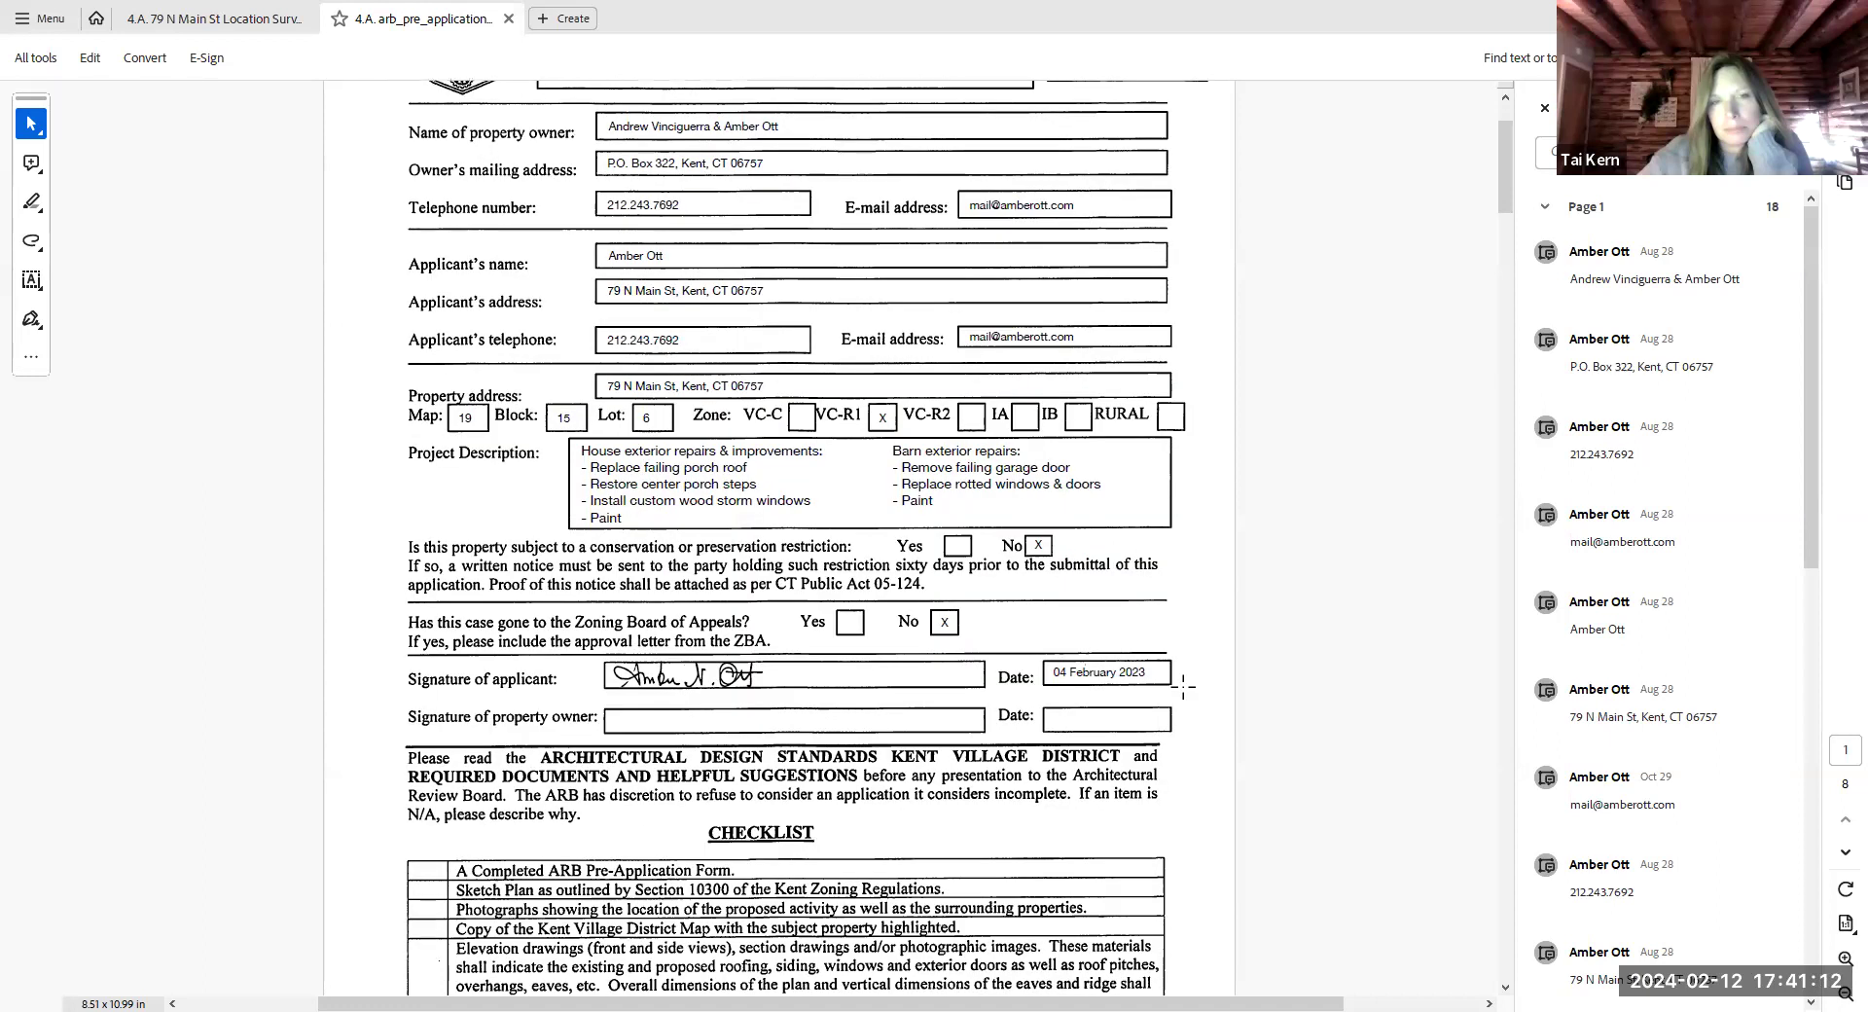
scroll(1184, 685, down, 4)
scroll(1183, 685, down, 2)
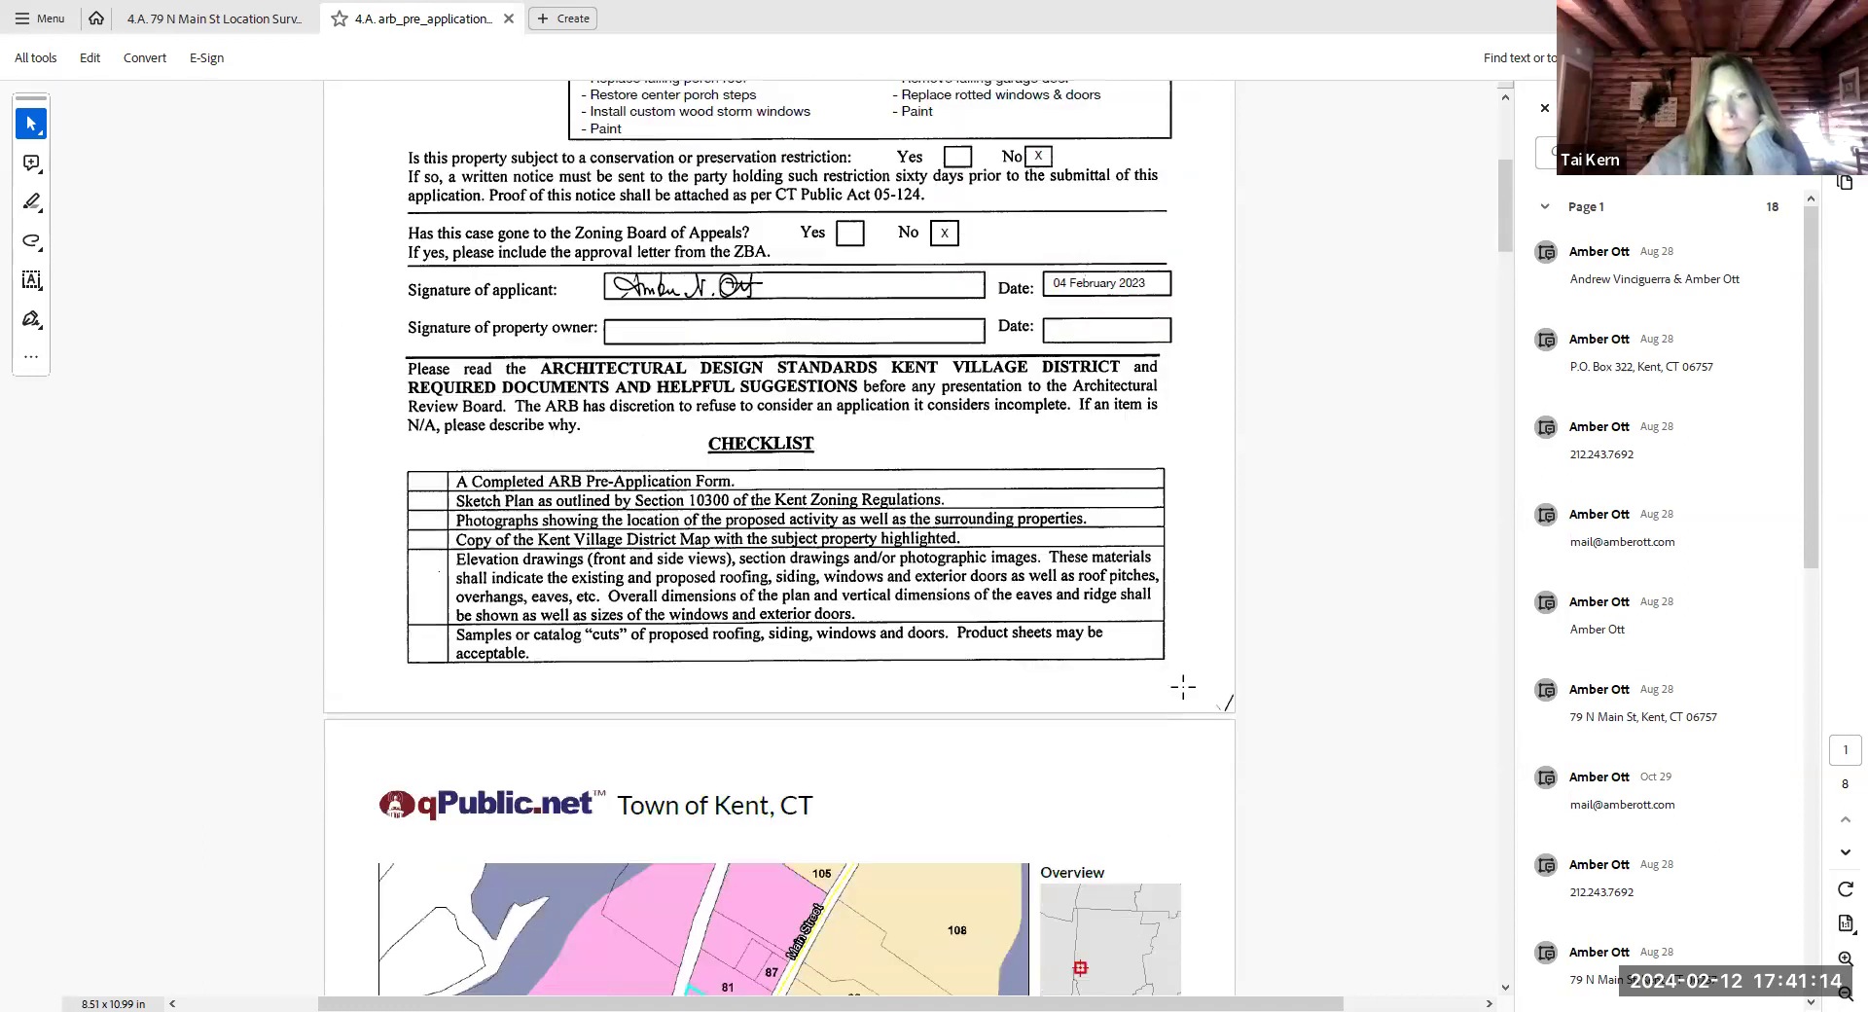
scroll(1183, 685, down, 2)
scroll(1183, 685, down, 1)
scroll(1183, 685, down, 2)
scroll(1251, 687, down, 1)
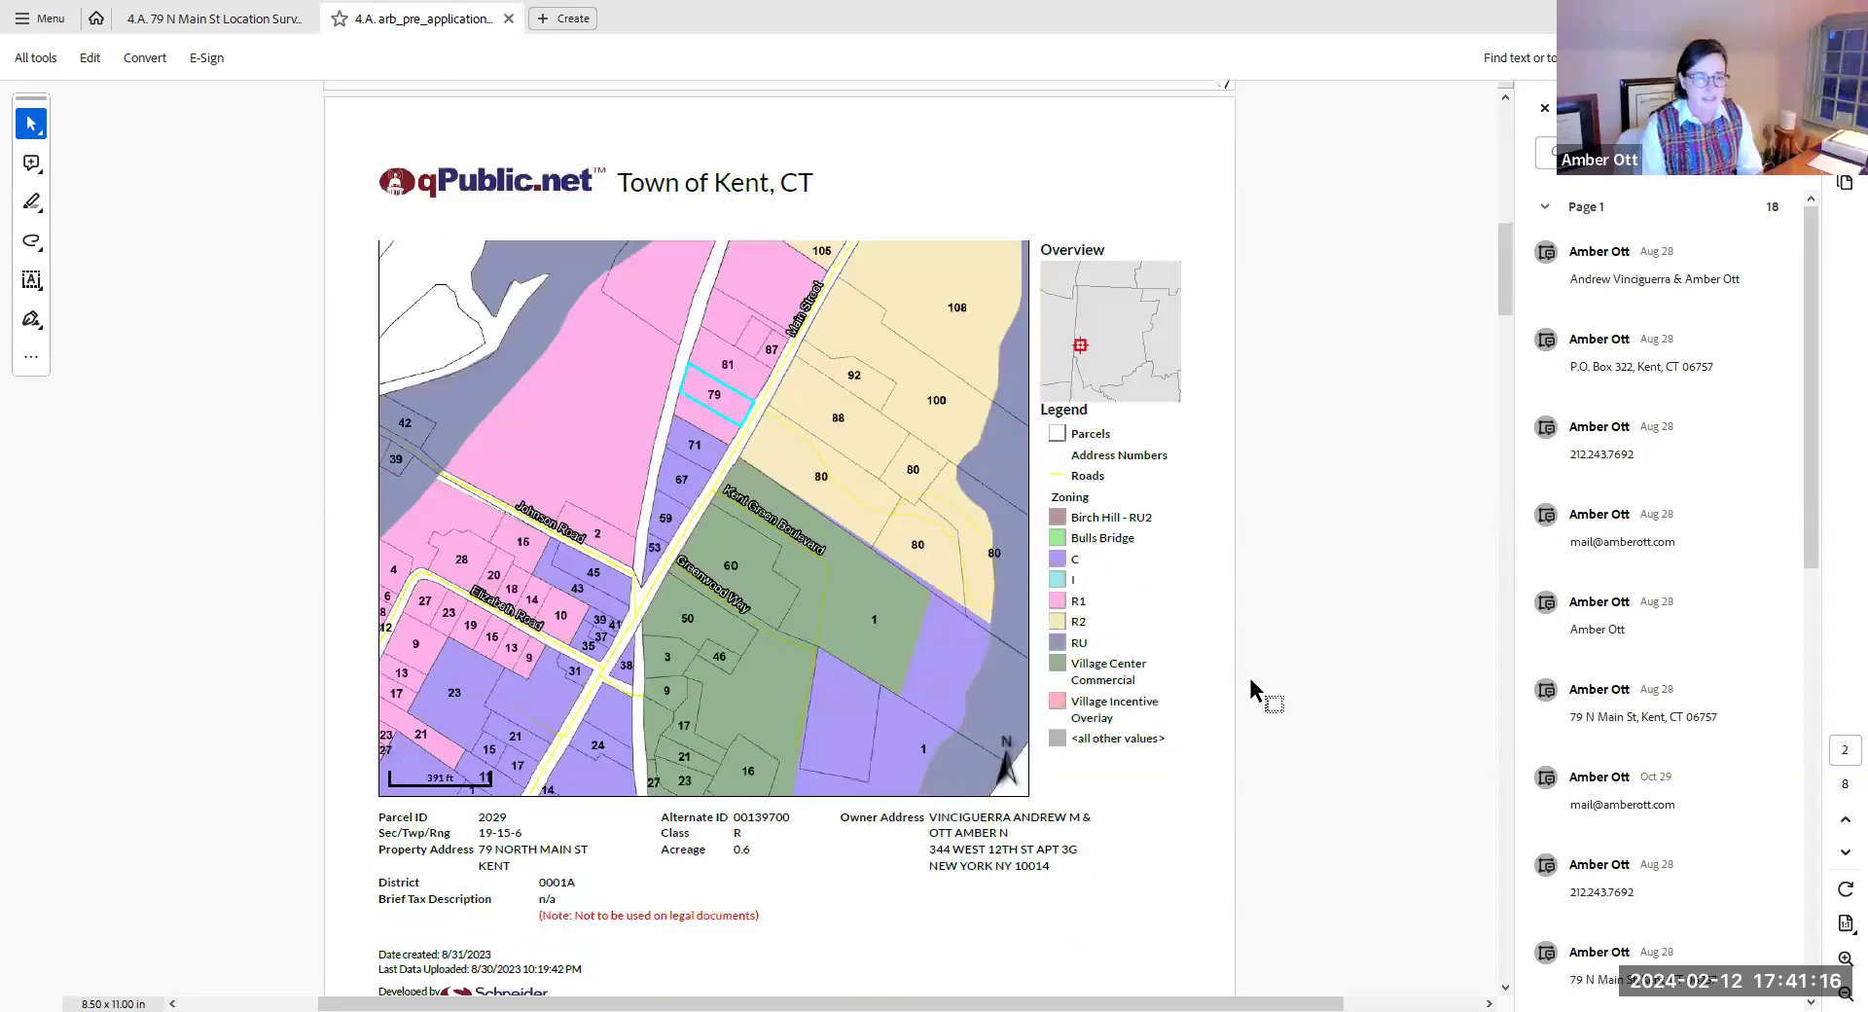
scroll(1252, 690, down, 1)
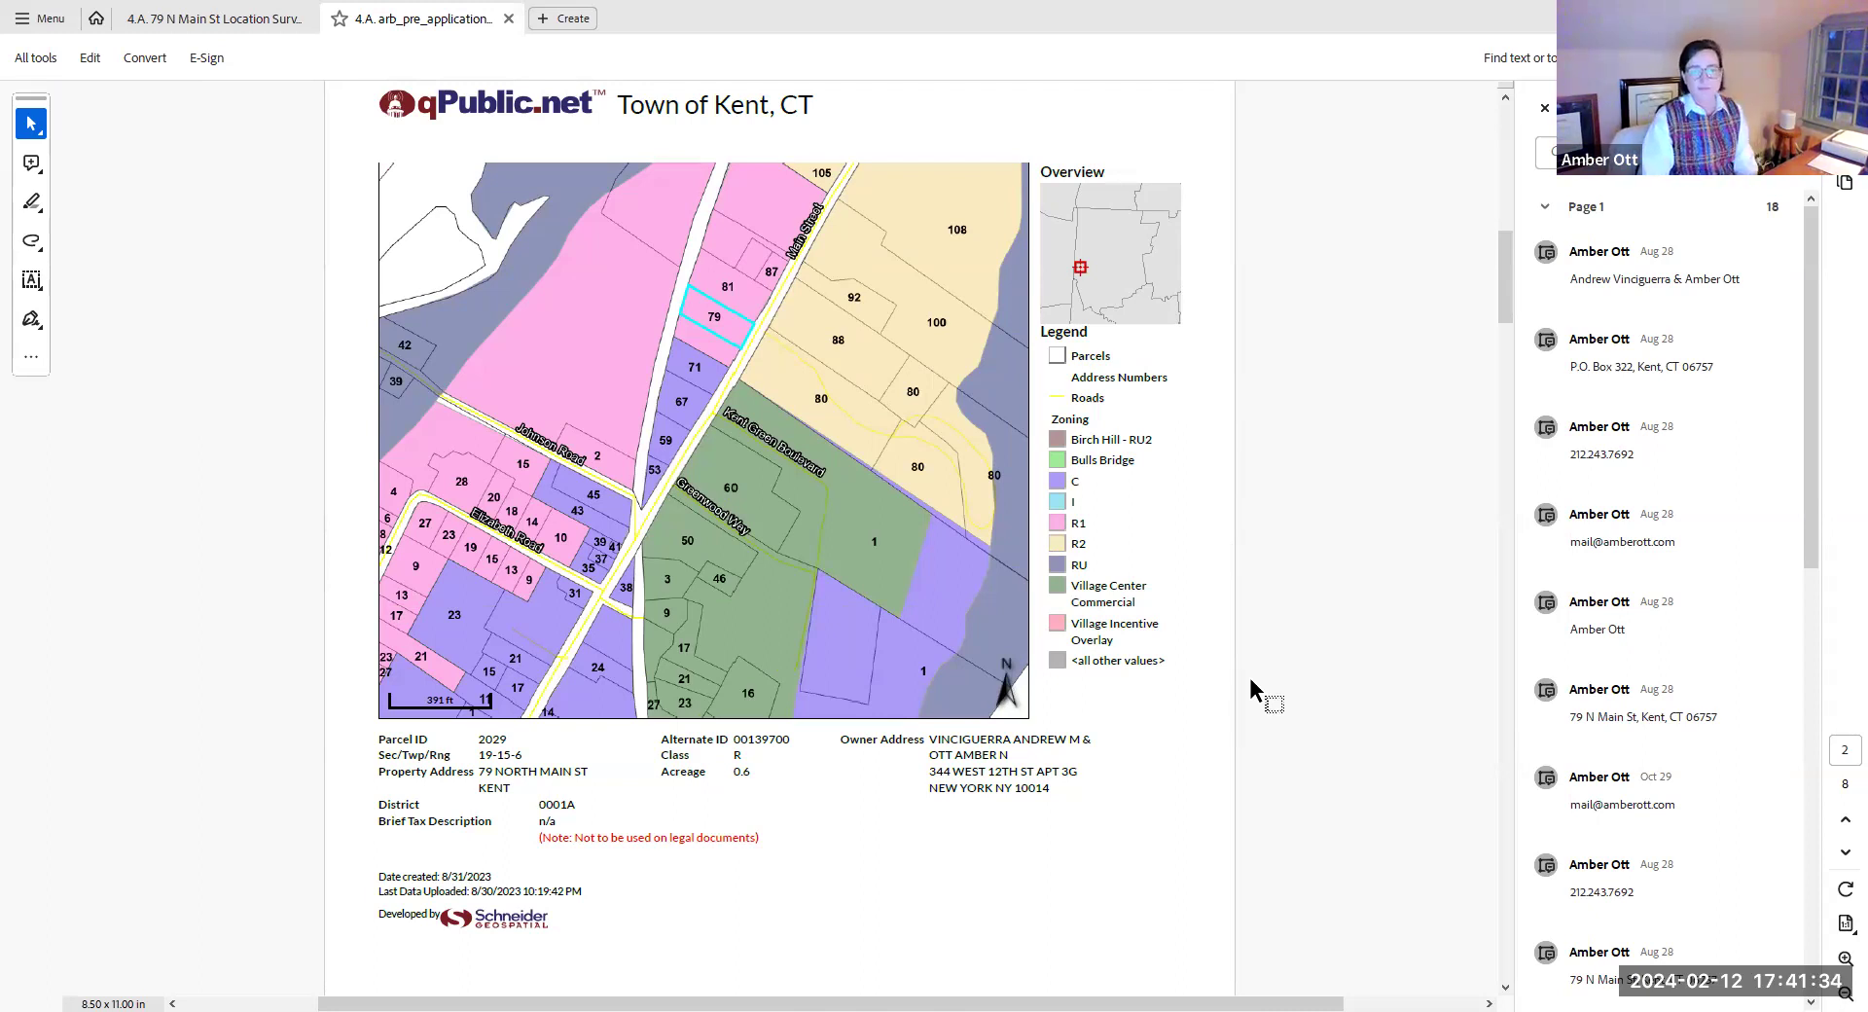
scroll(1249, 688, down, 2)
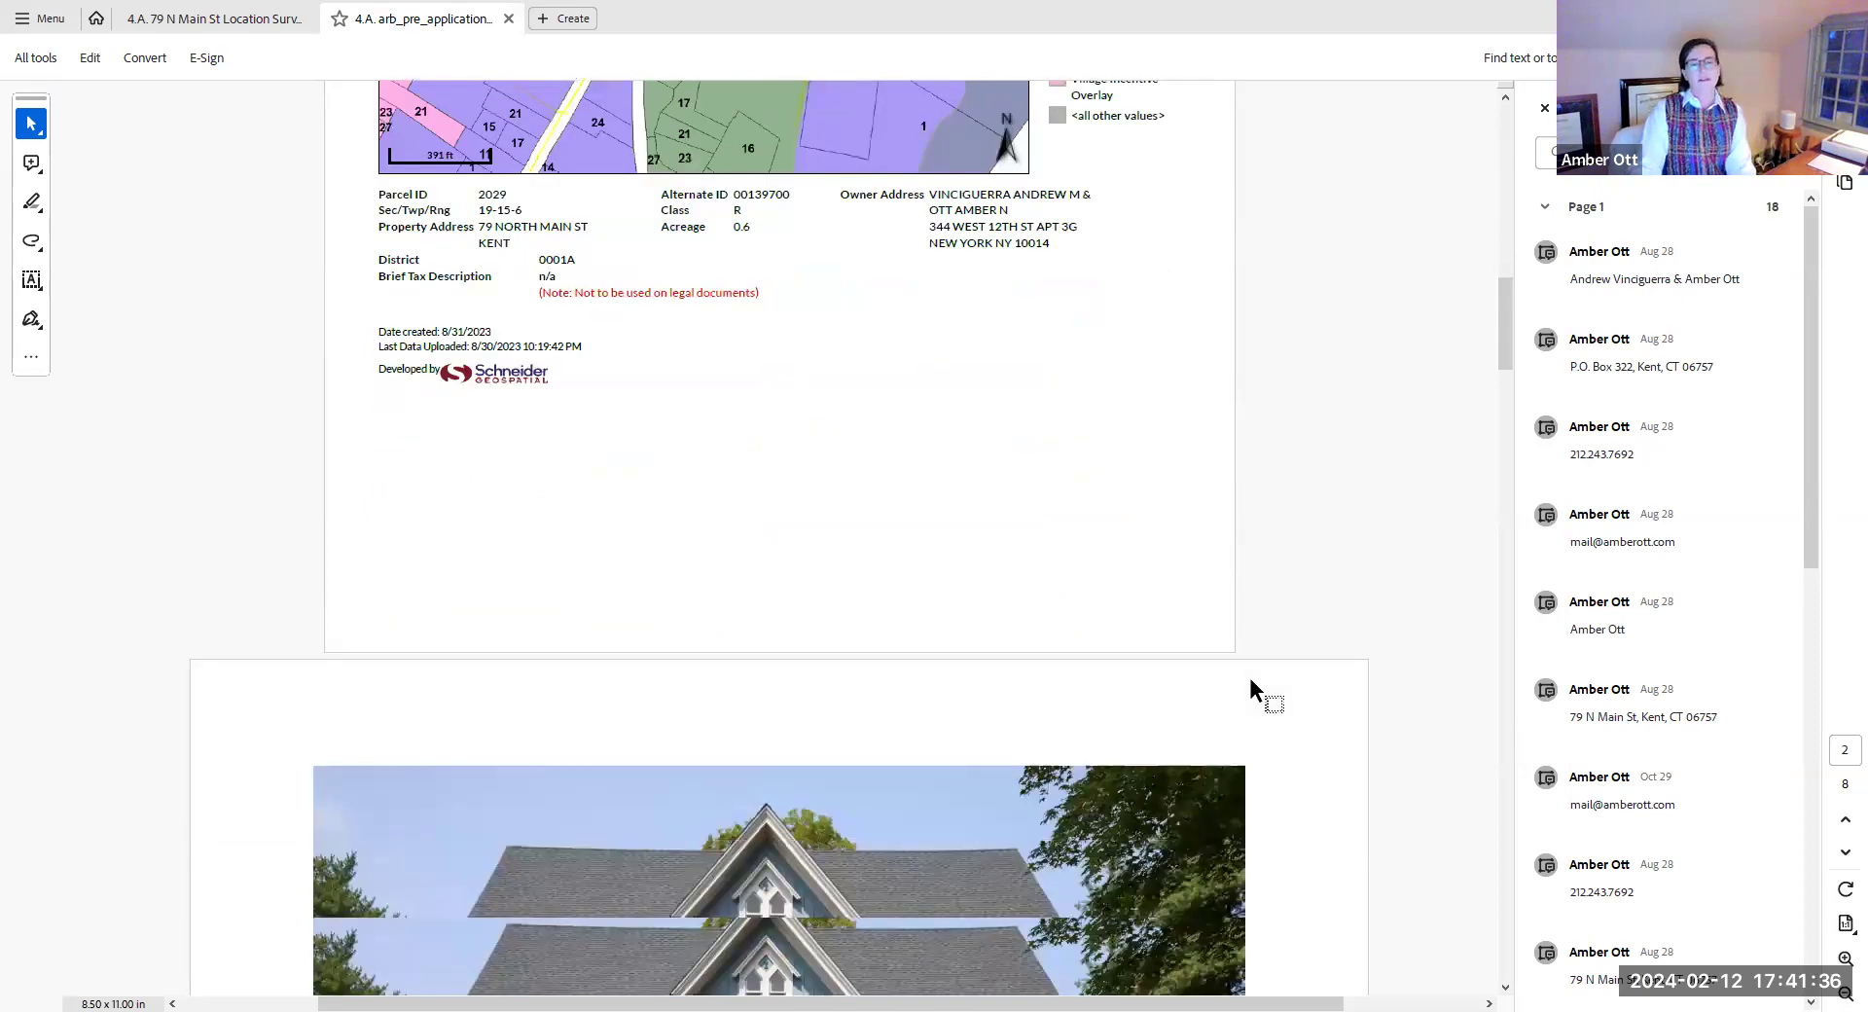
scroll(1252, 680, down, 2)
scroll(1251, 679, down, 3)
scroll(1251, 679, down, 1)
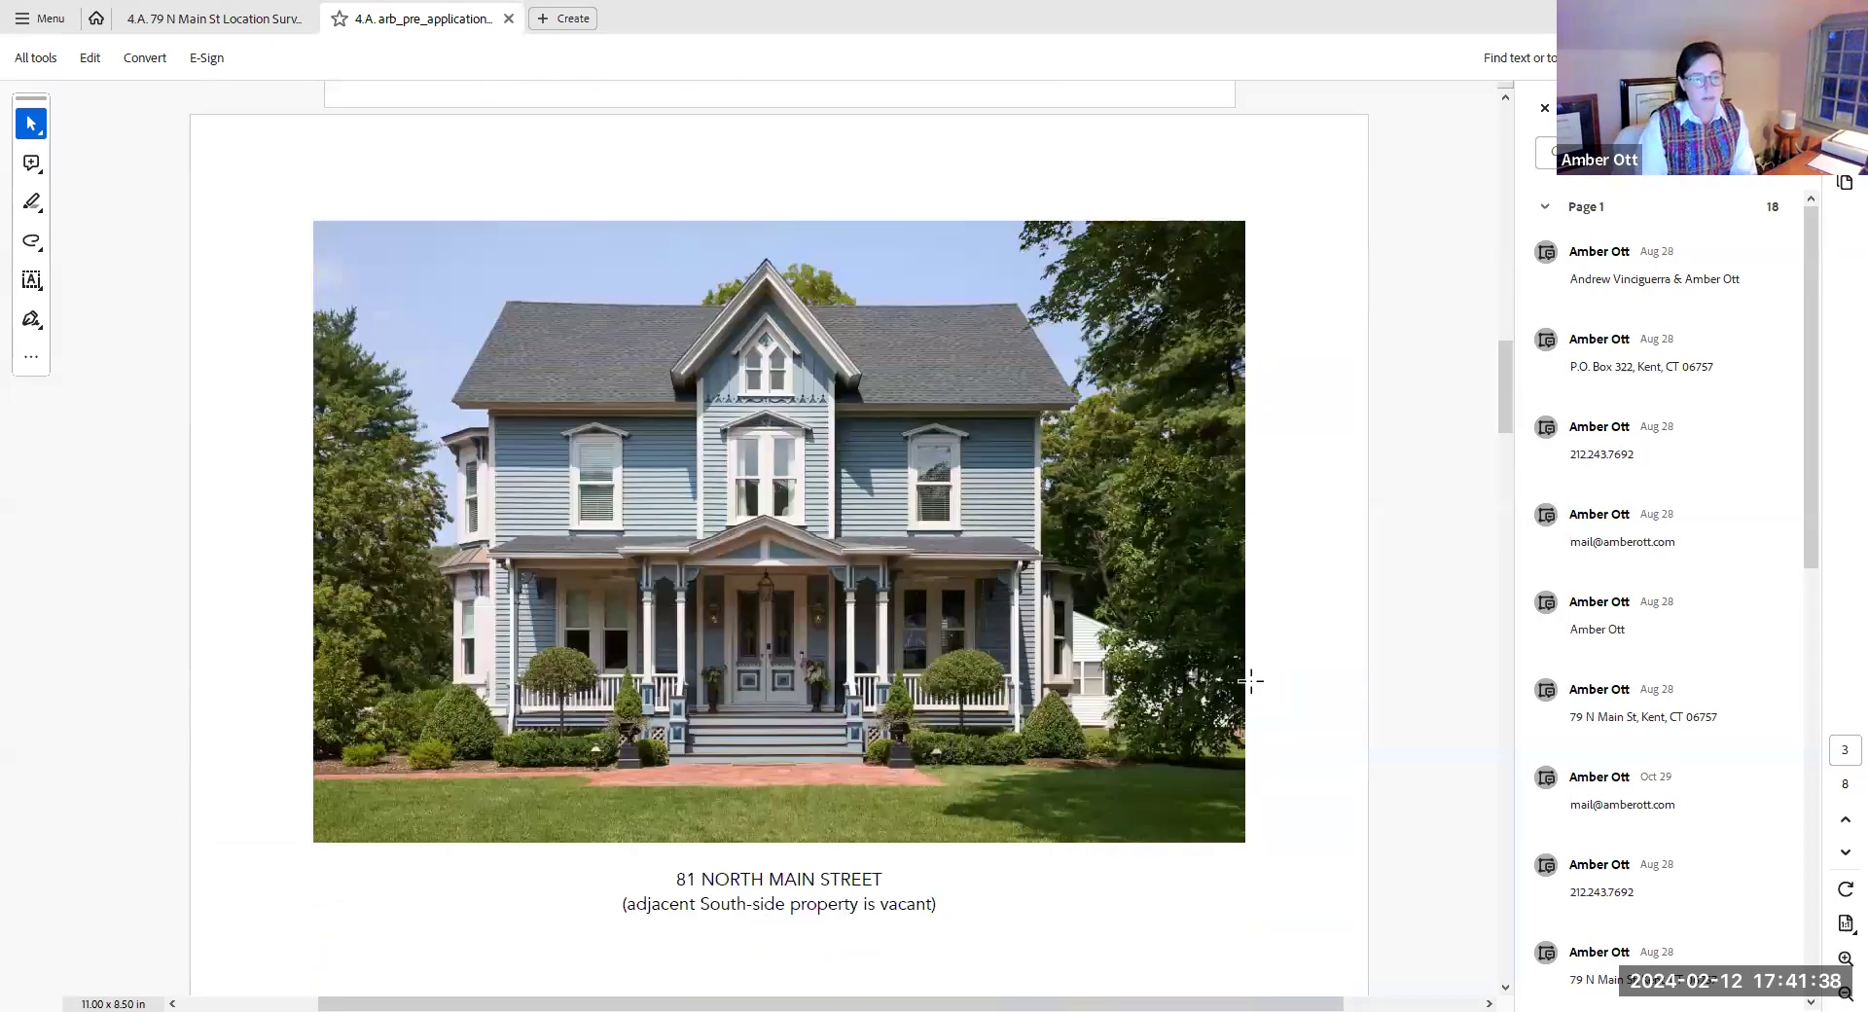
scroll(1252, 679, down, 3)
scroll(1251, 680, down, 4)
scroll(1251, 679, down, 1)
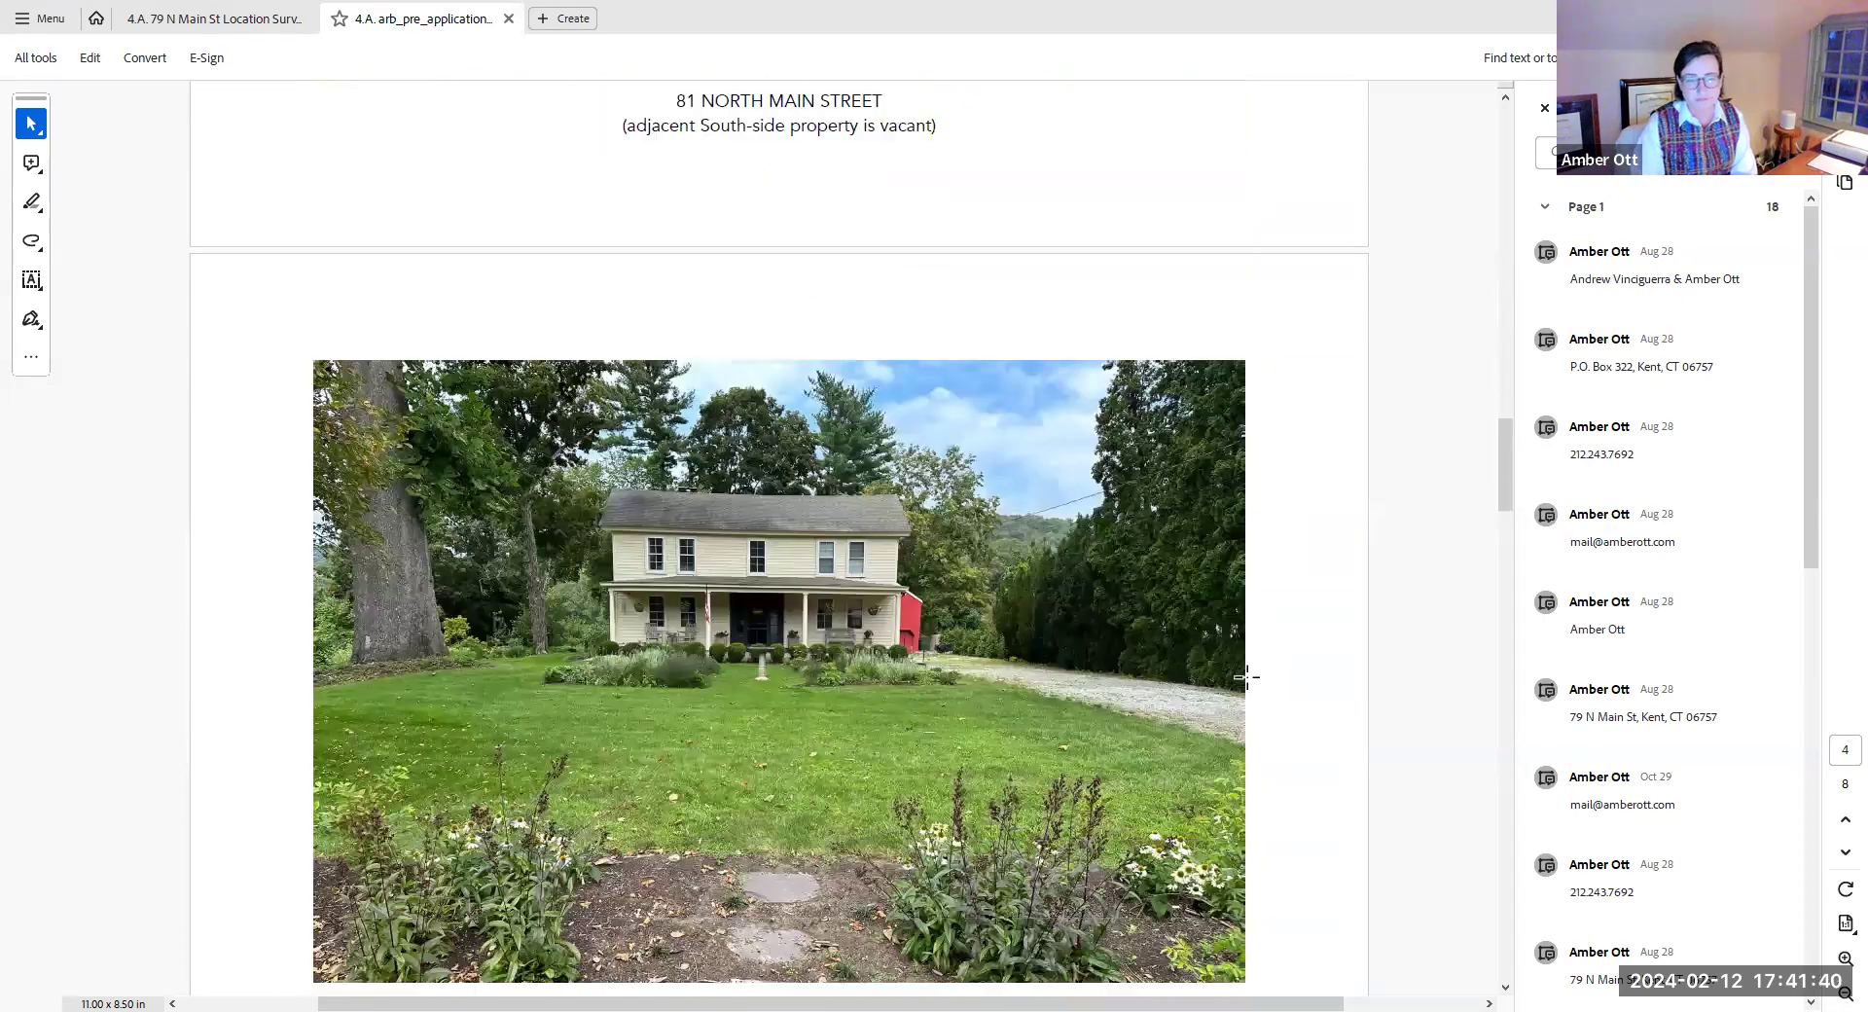
scroll(1250, 673, down, 2)
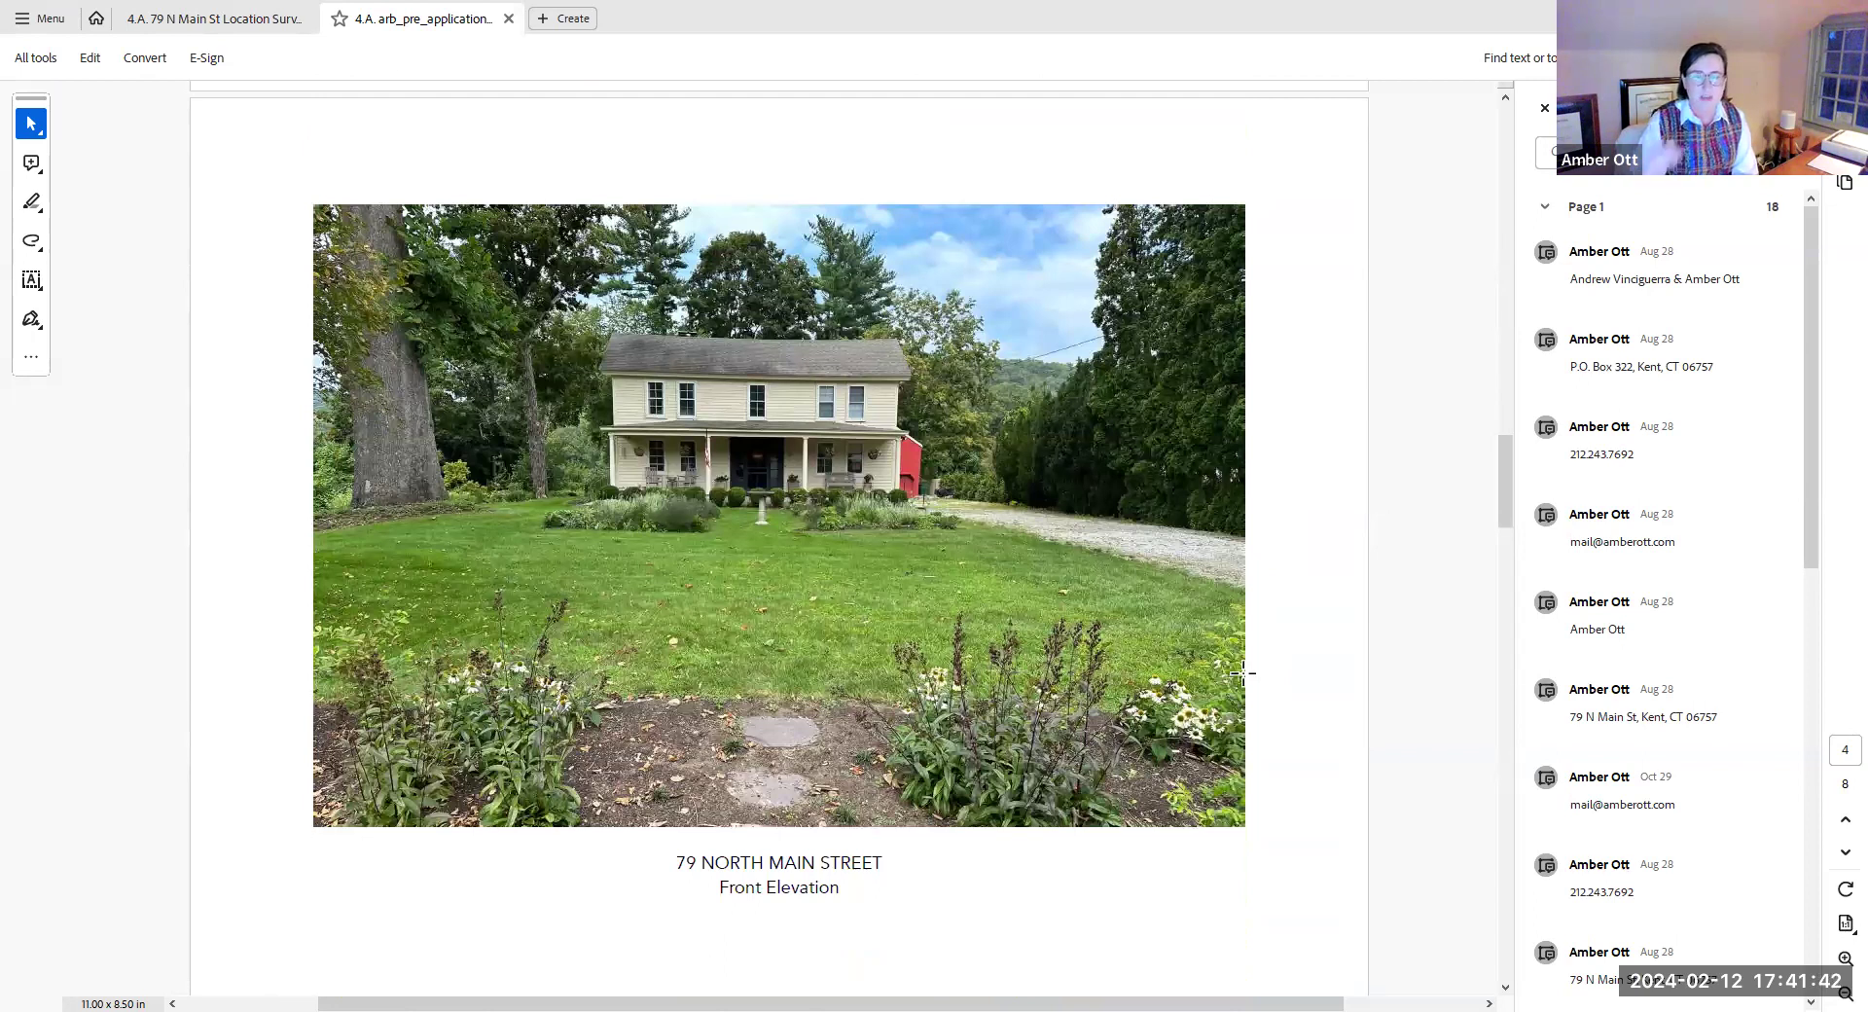
scroll(1241, 671, down, 2)
scroll(1241, 670, down, 1)
scroll(1242, 670, down, 1)
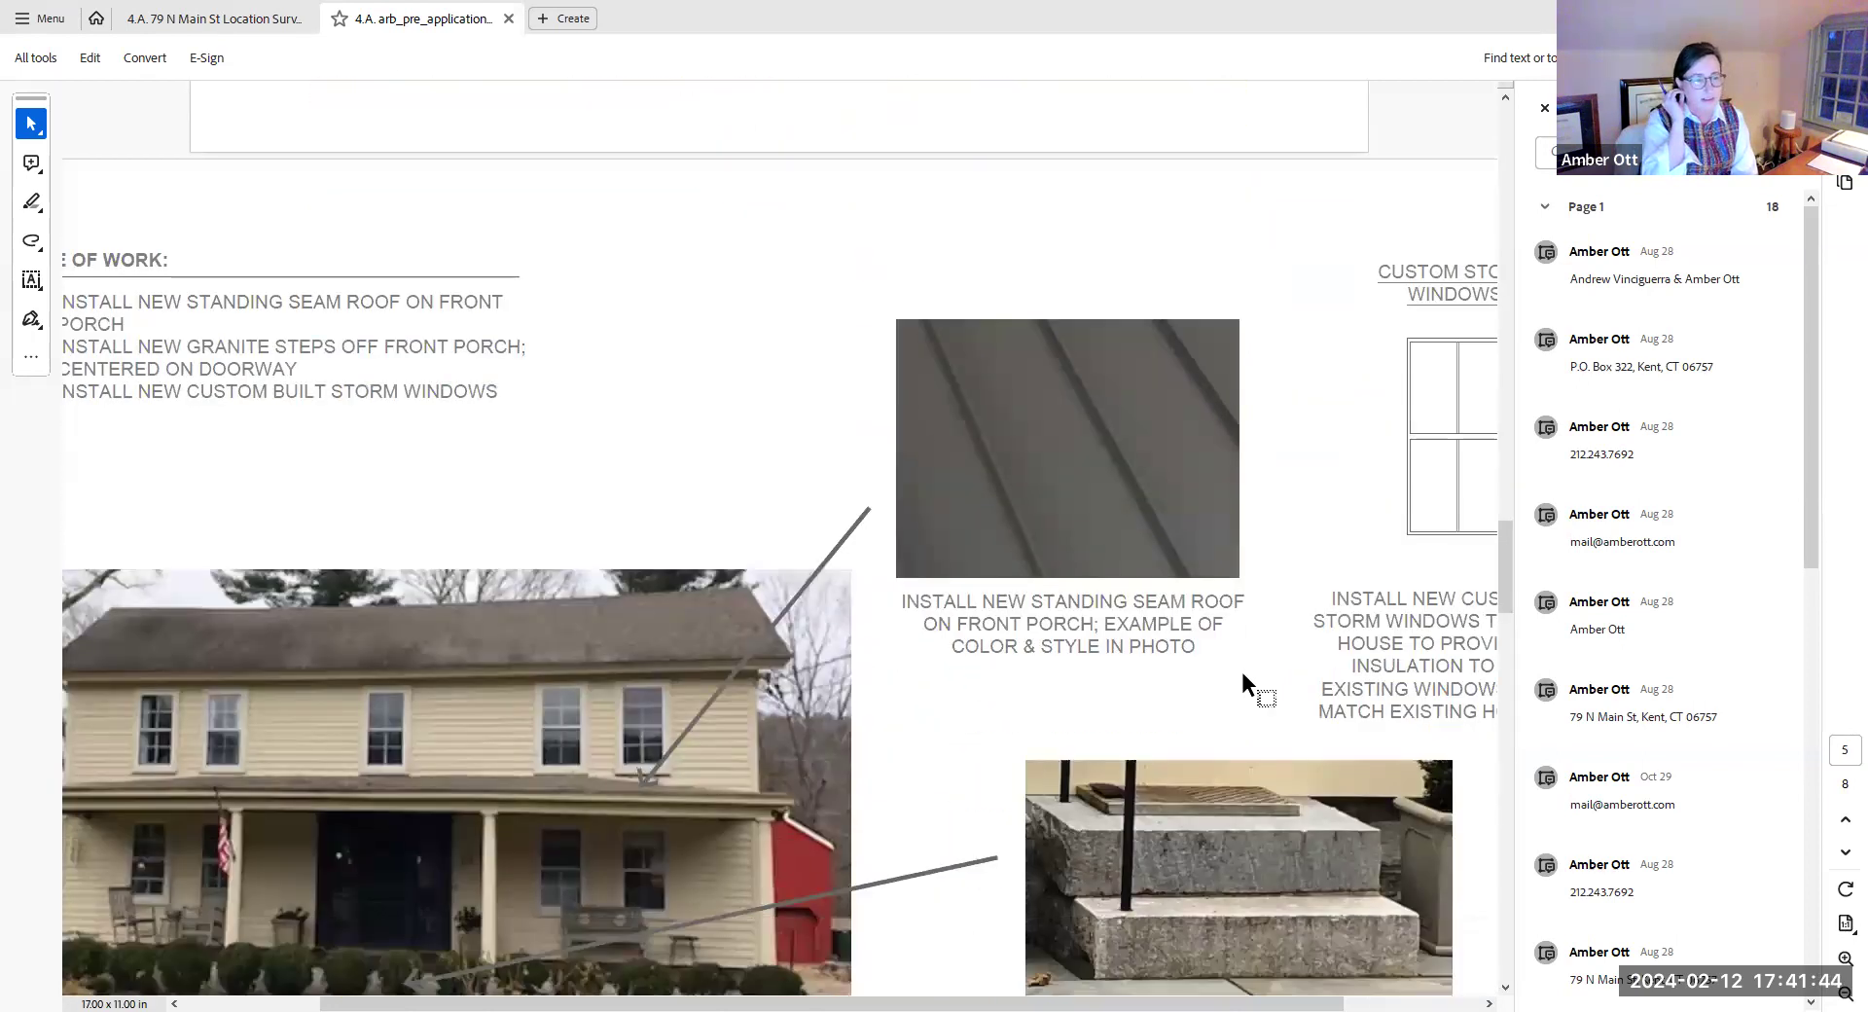
scroll(1241, 670, down, 1)
scroll(1241, 673, down, 1)
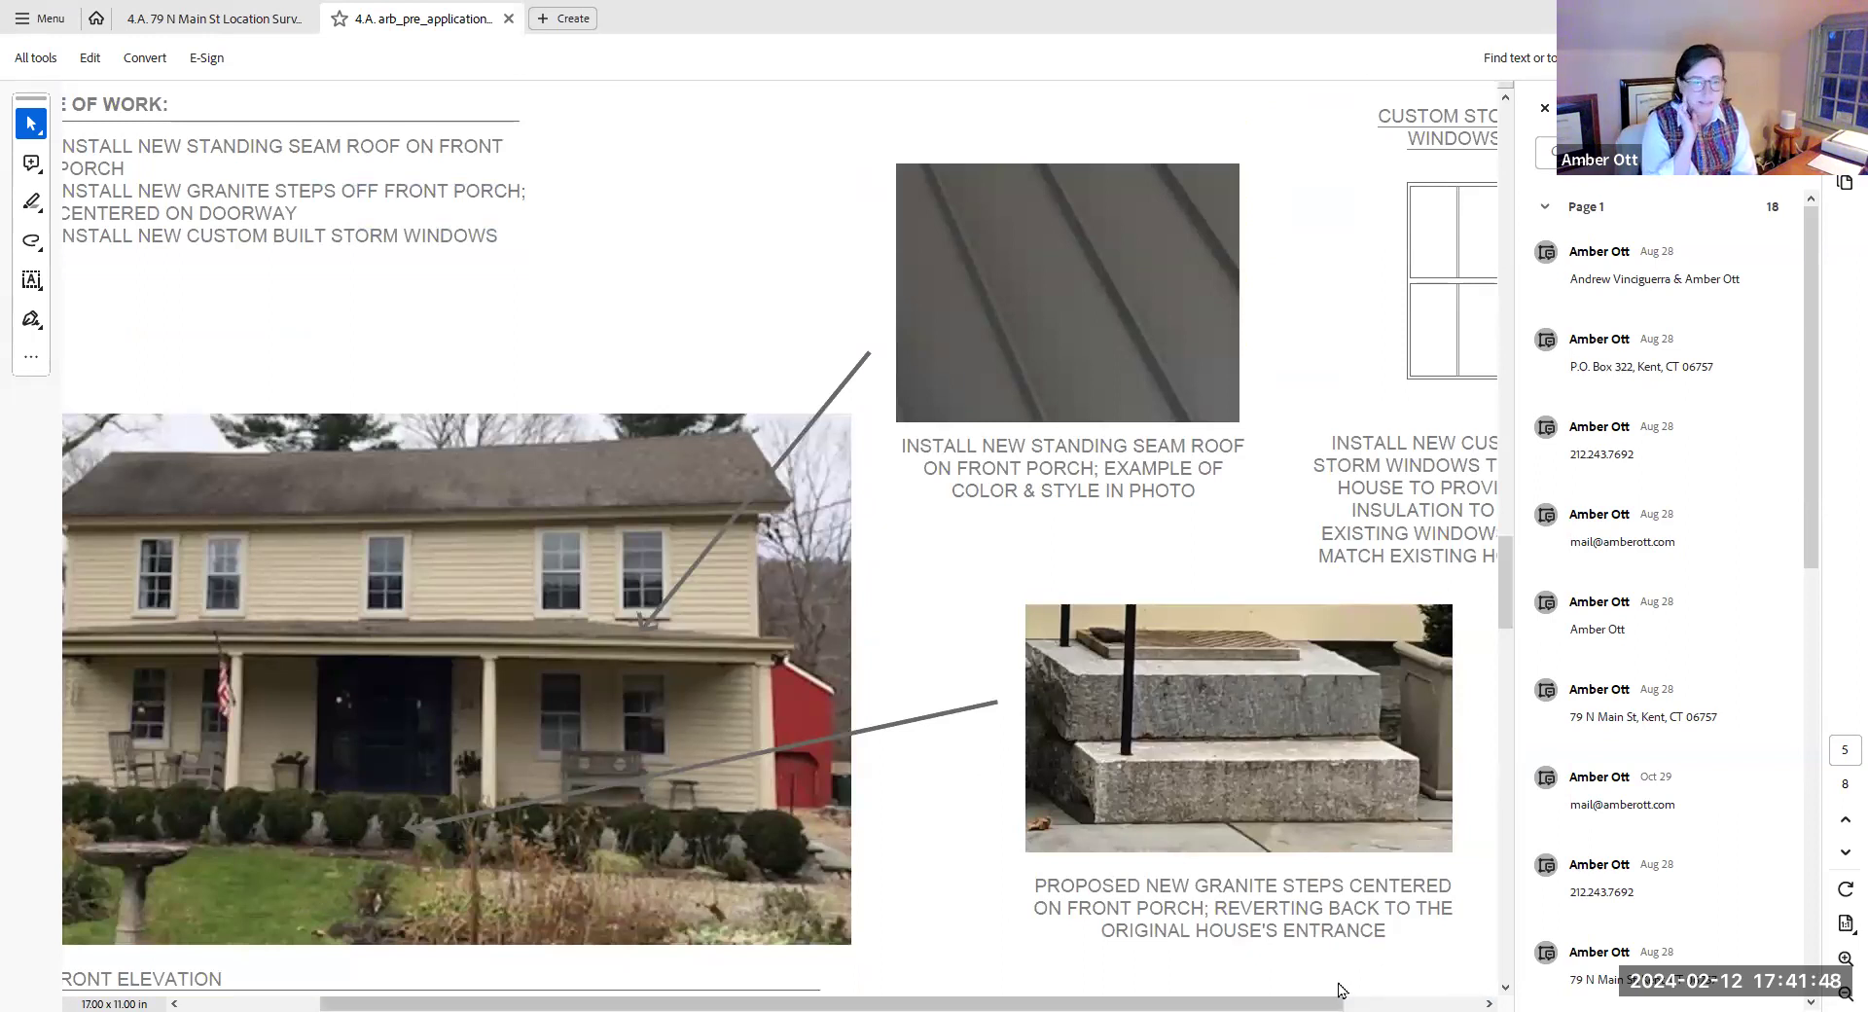
drag(1263, 991, 1125, 991)
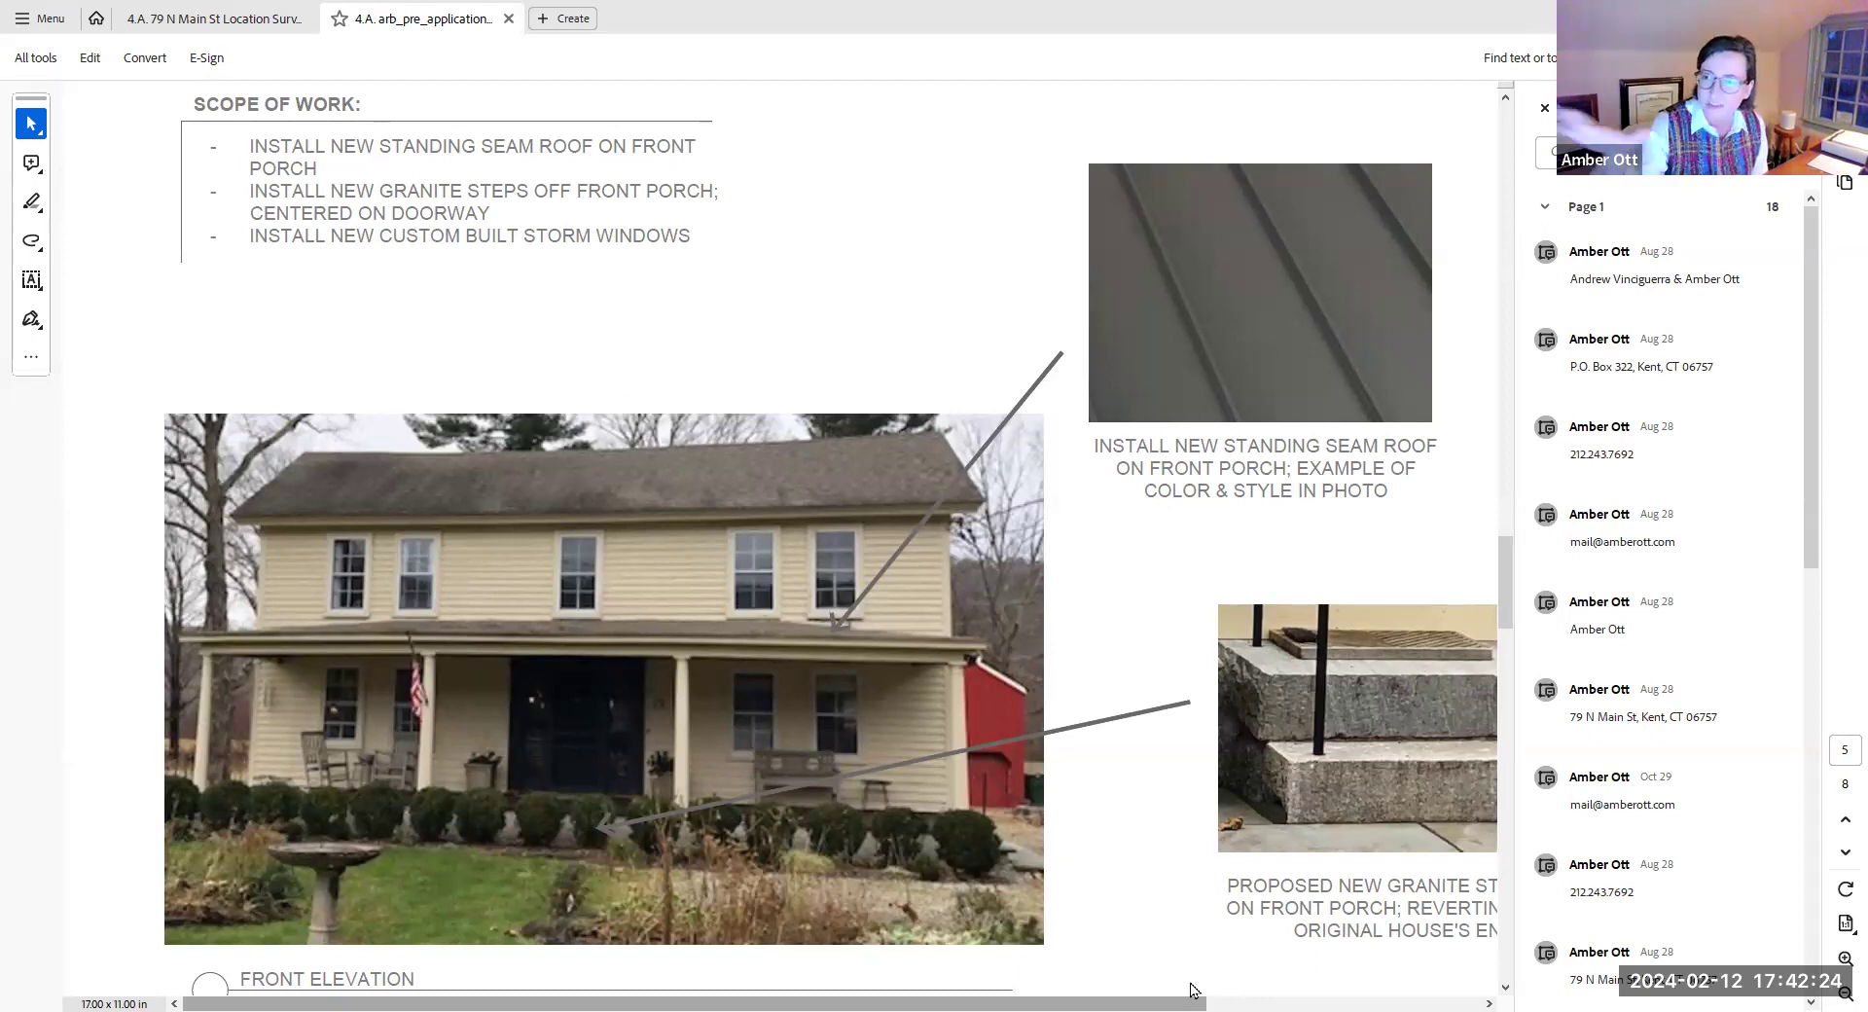
drag(1189, 991, 1194, 991)
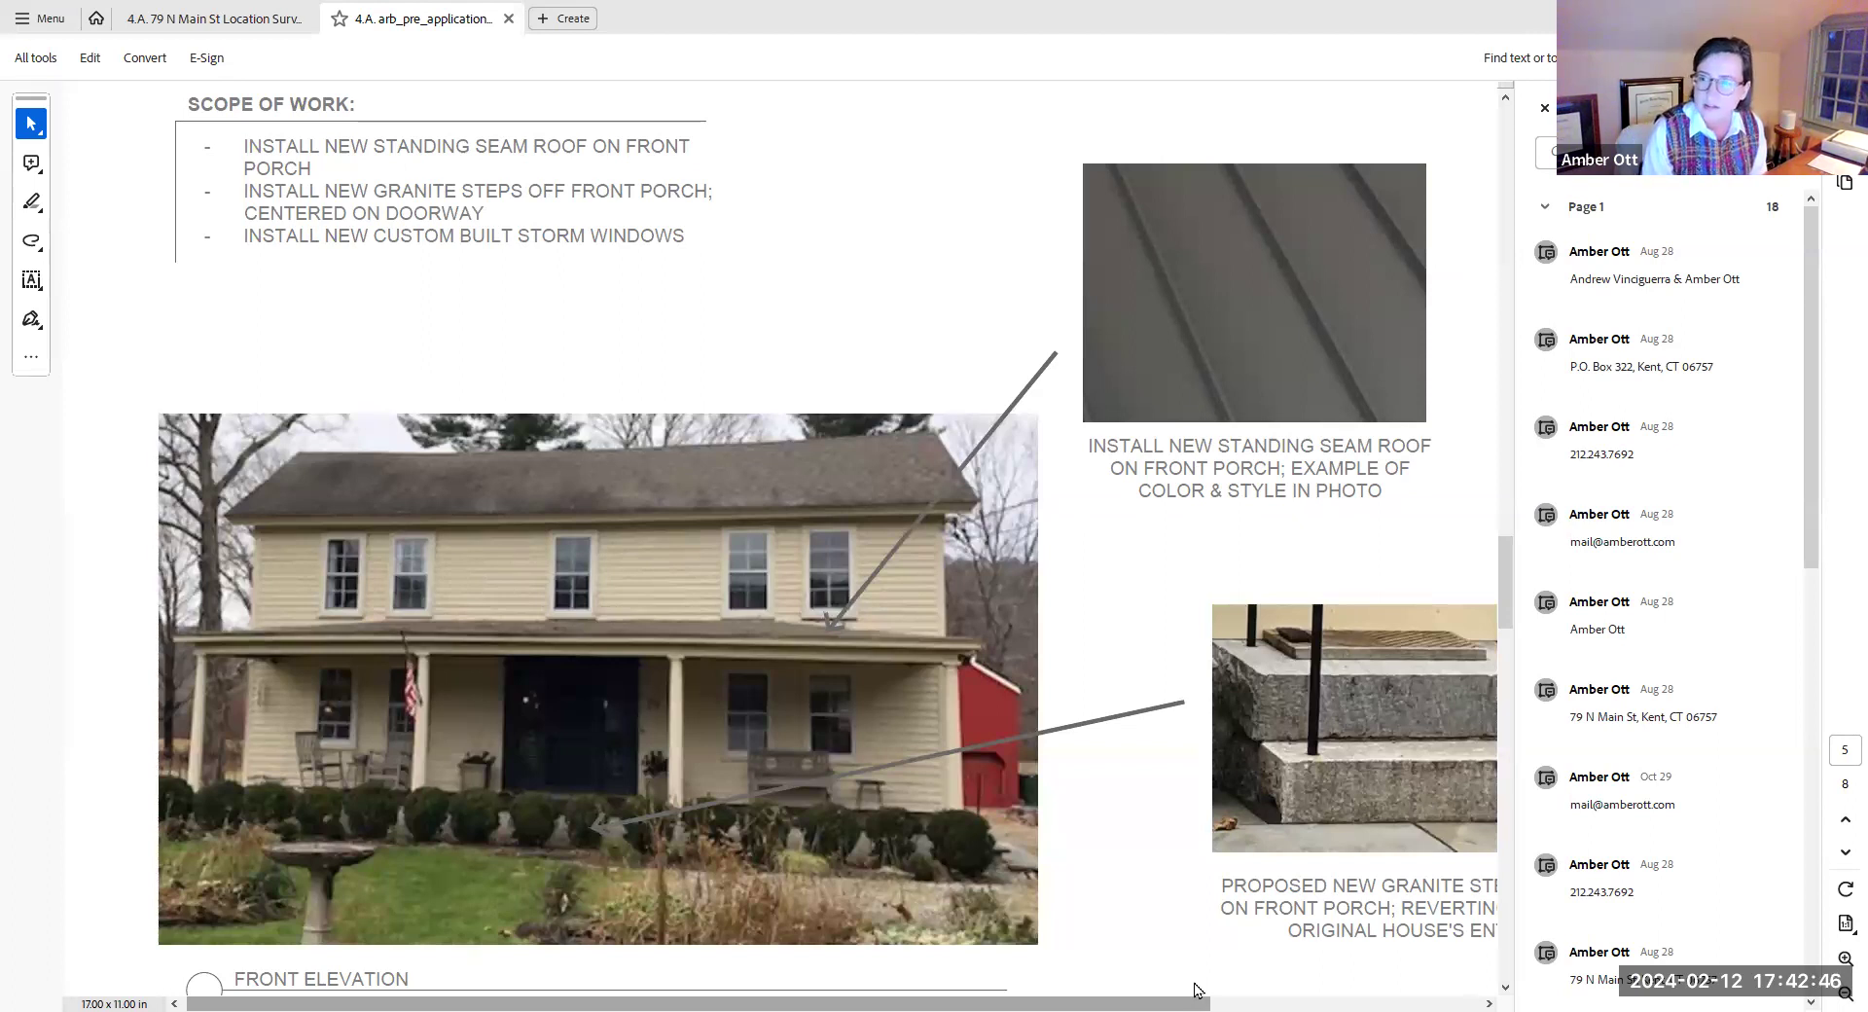
drag(1194, 1000, 1340, 1000)
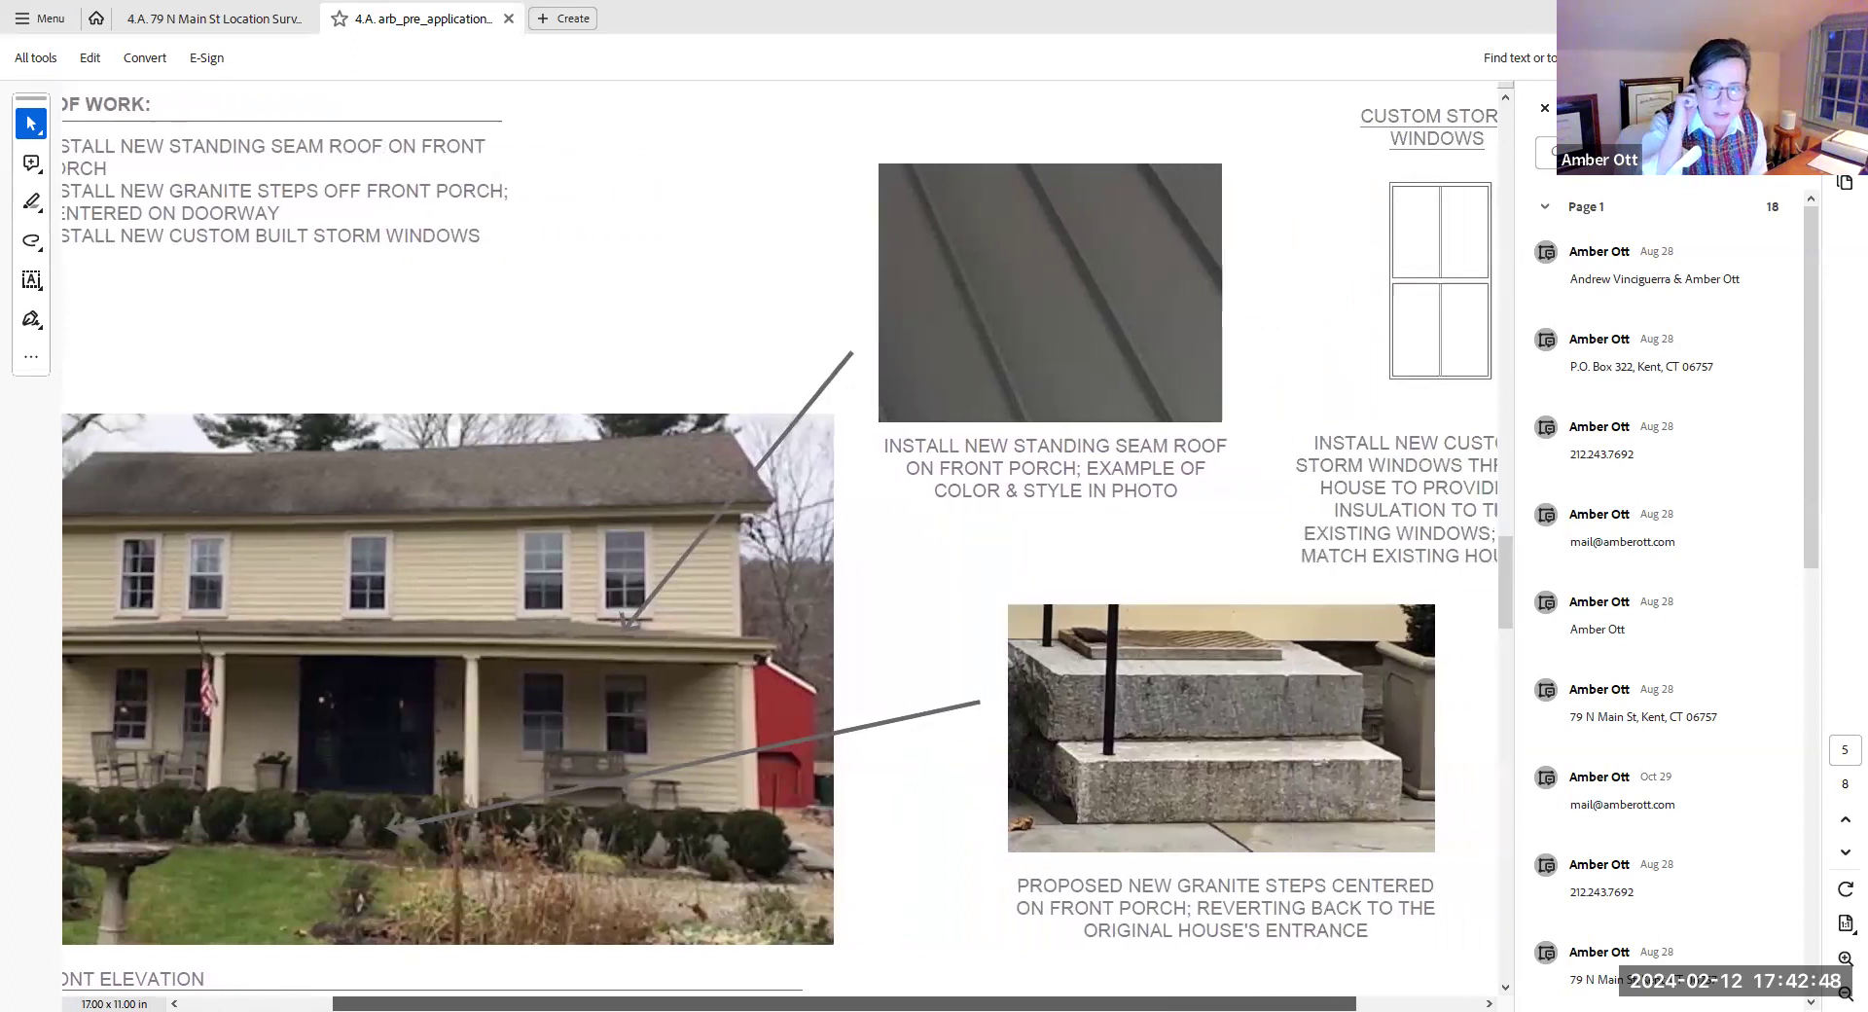
scroll(780, 554, right, 2)
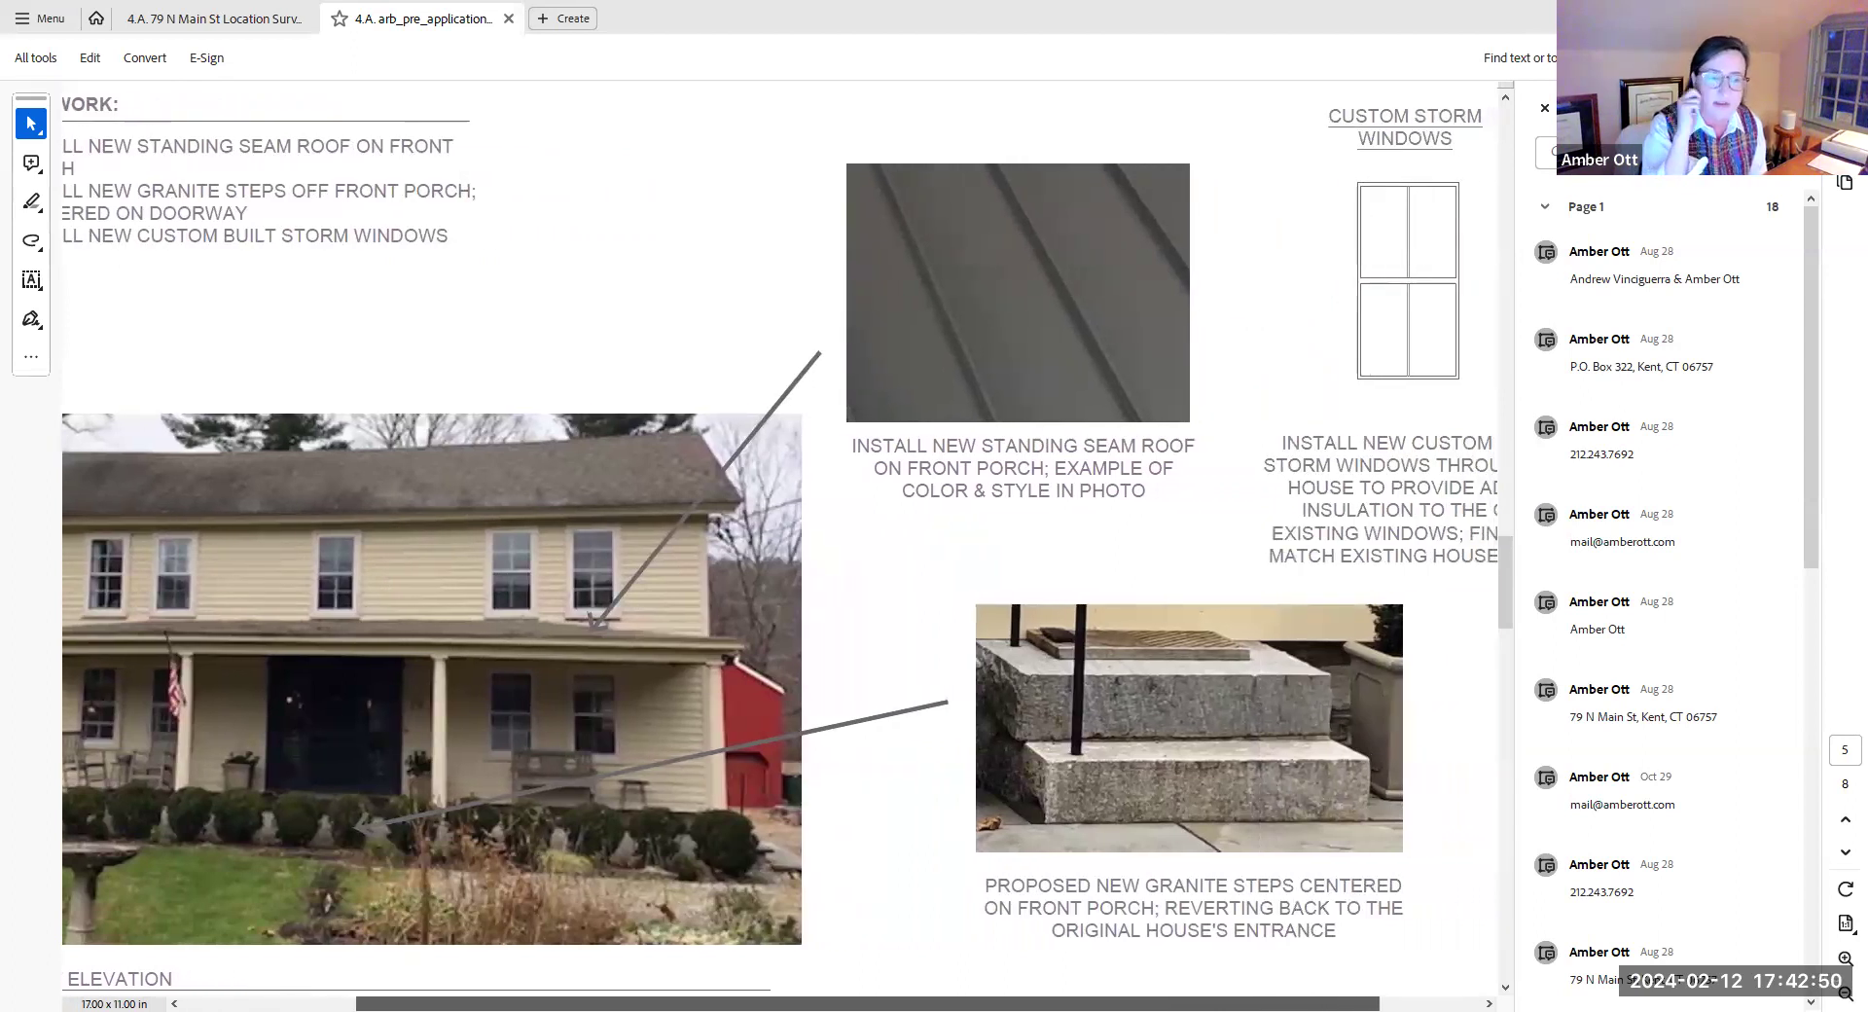
scroll(780, 553, right, 5)
scroll(780, 554, right, 3)
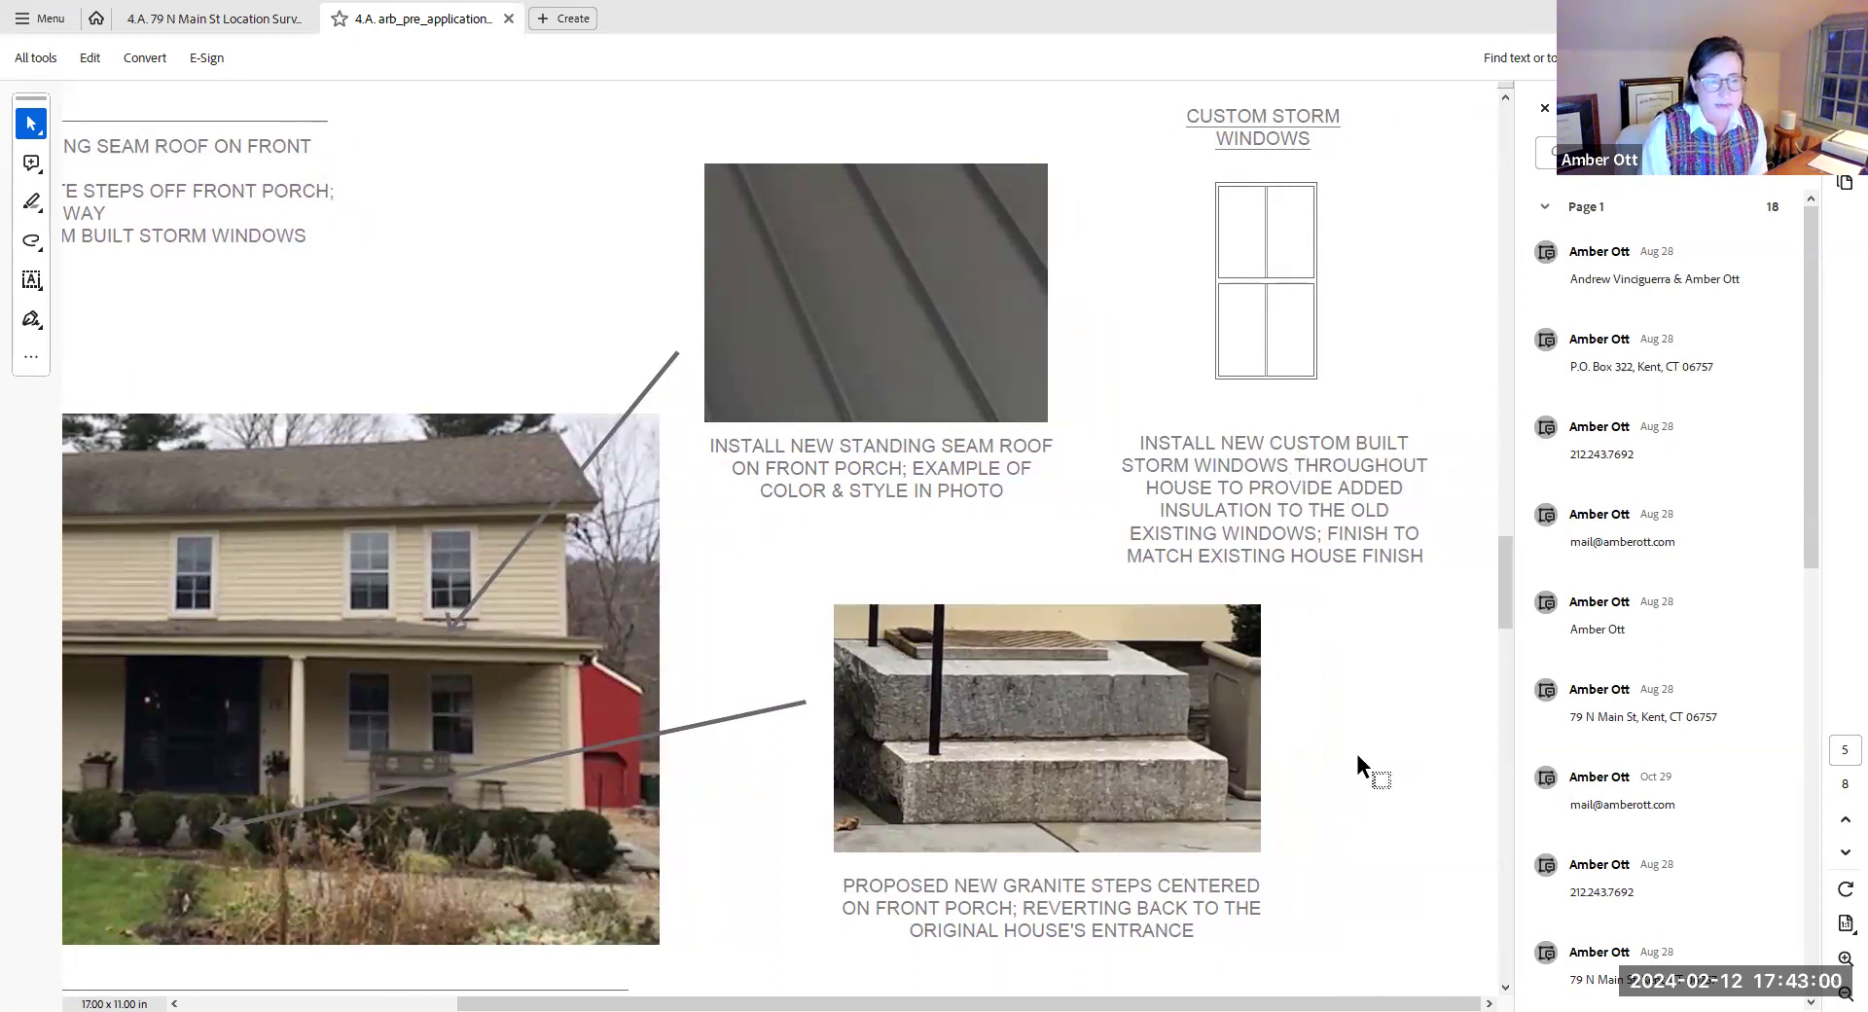
scroll(1356, 763, down, 1)
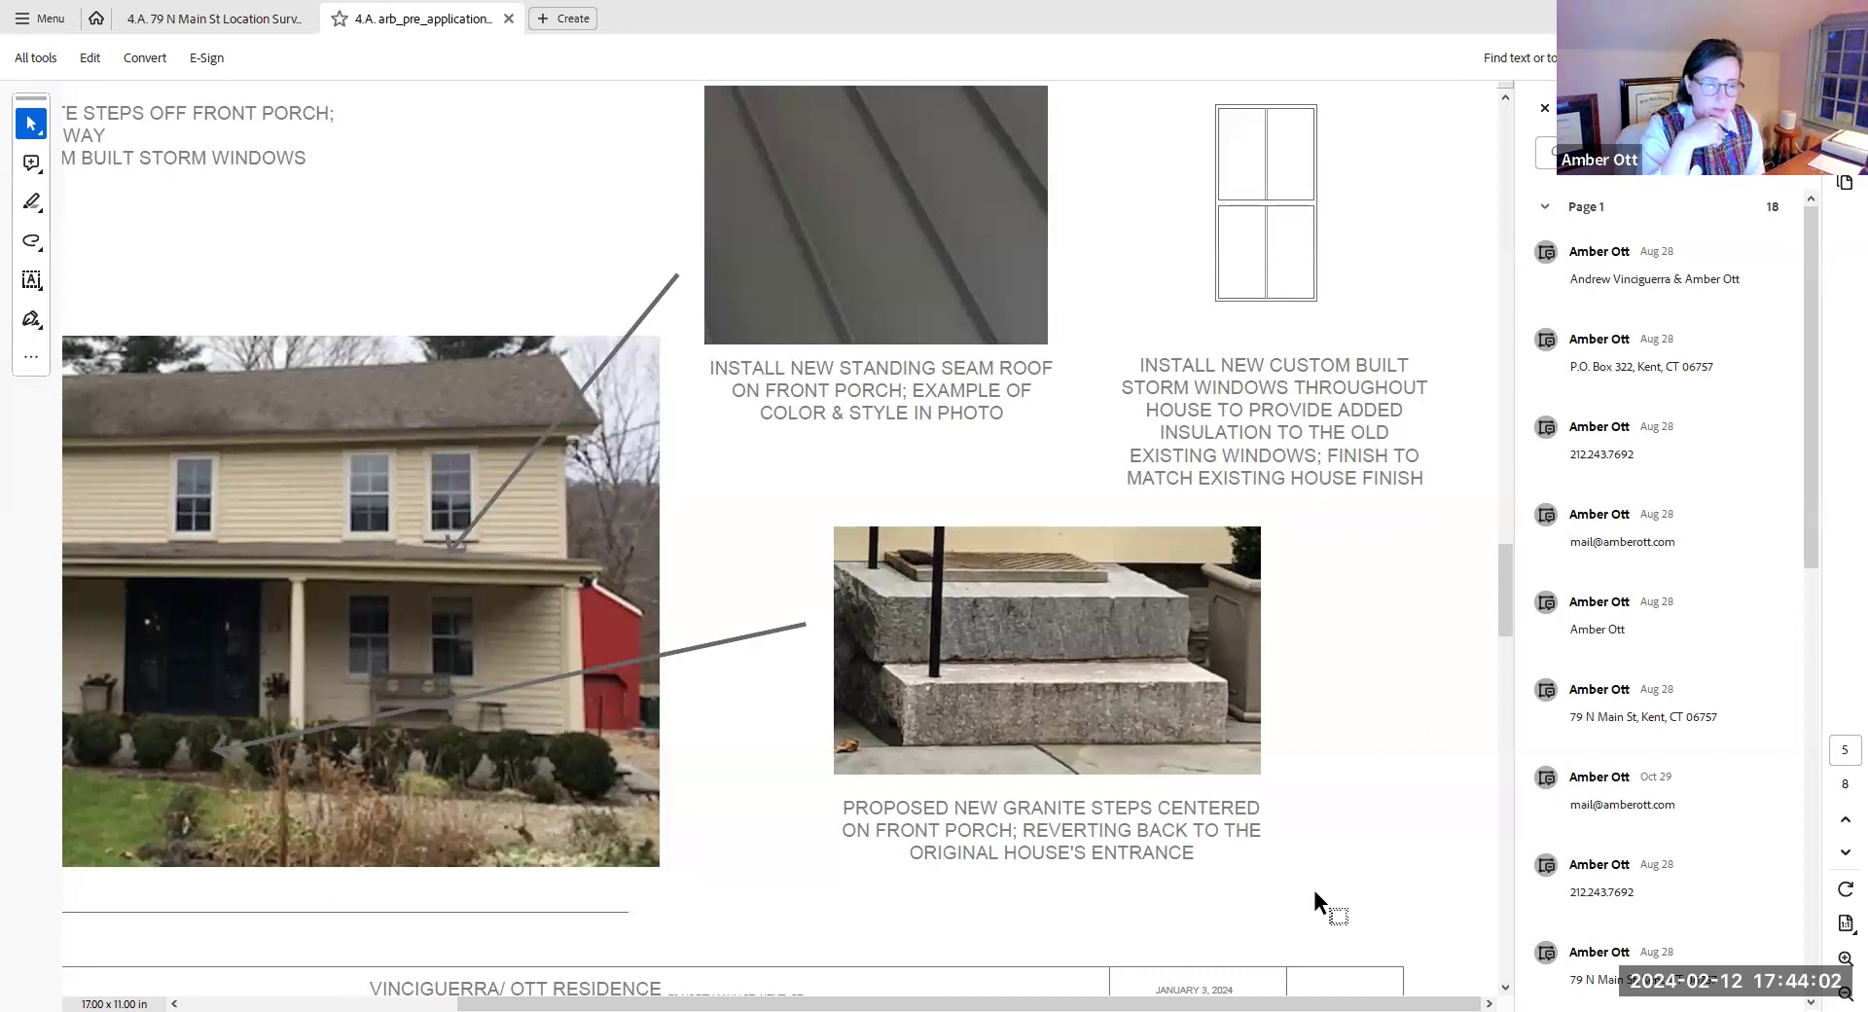
scroll(1163, 747, down, 3)
scroll(1154, 751, down, 3)
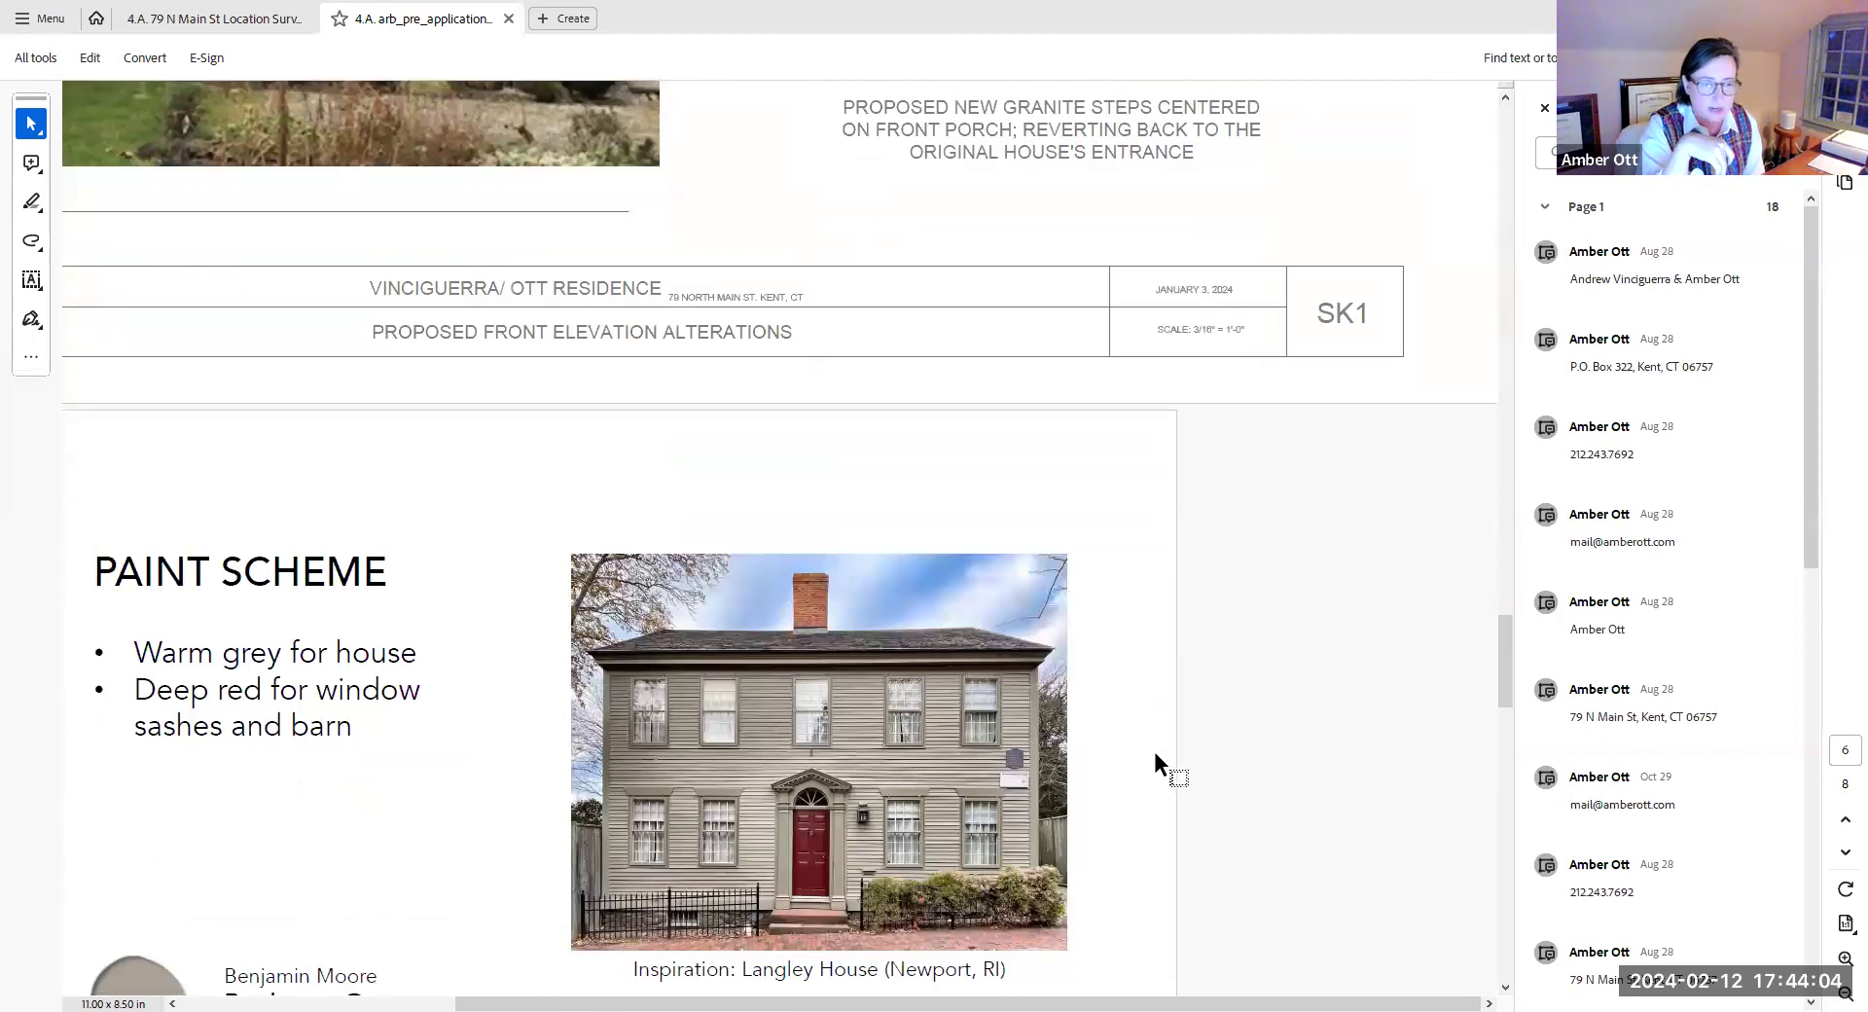
scroll(1152, 753, down, 1)
scroll(1144, 753, down, 1)
scroll(1144, 752, down, 1)
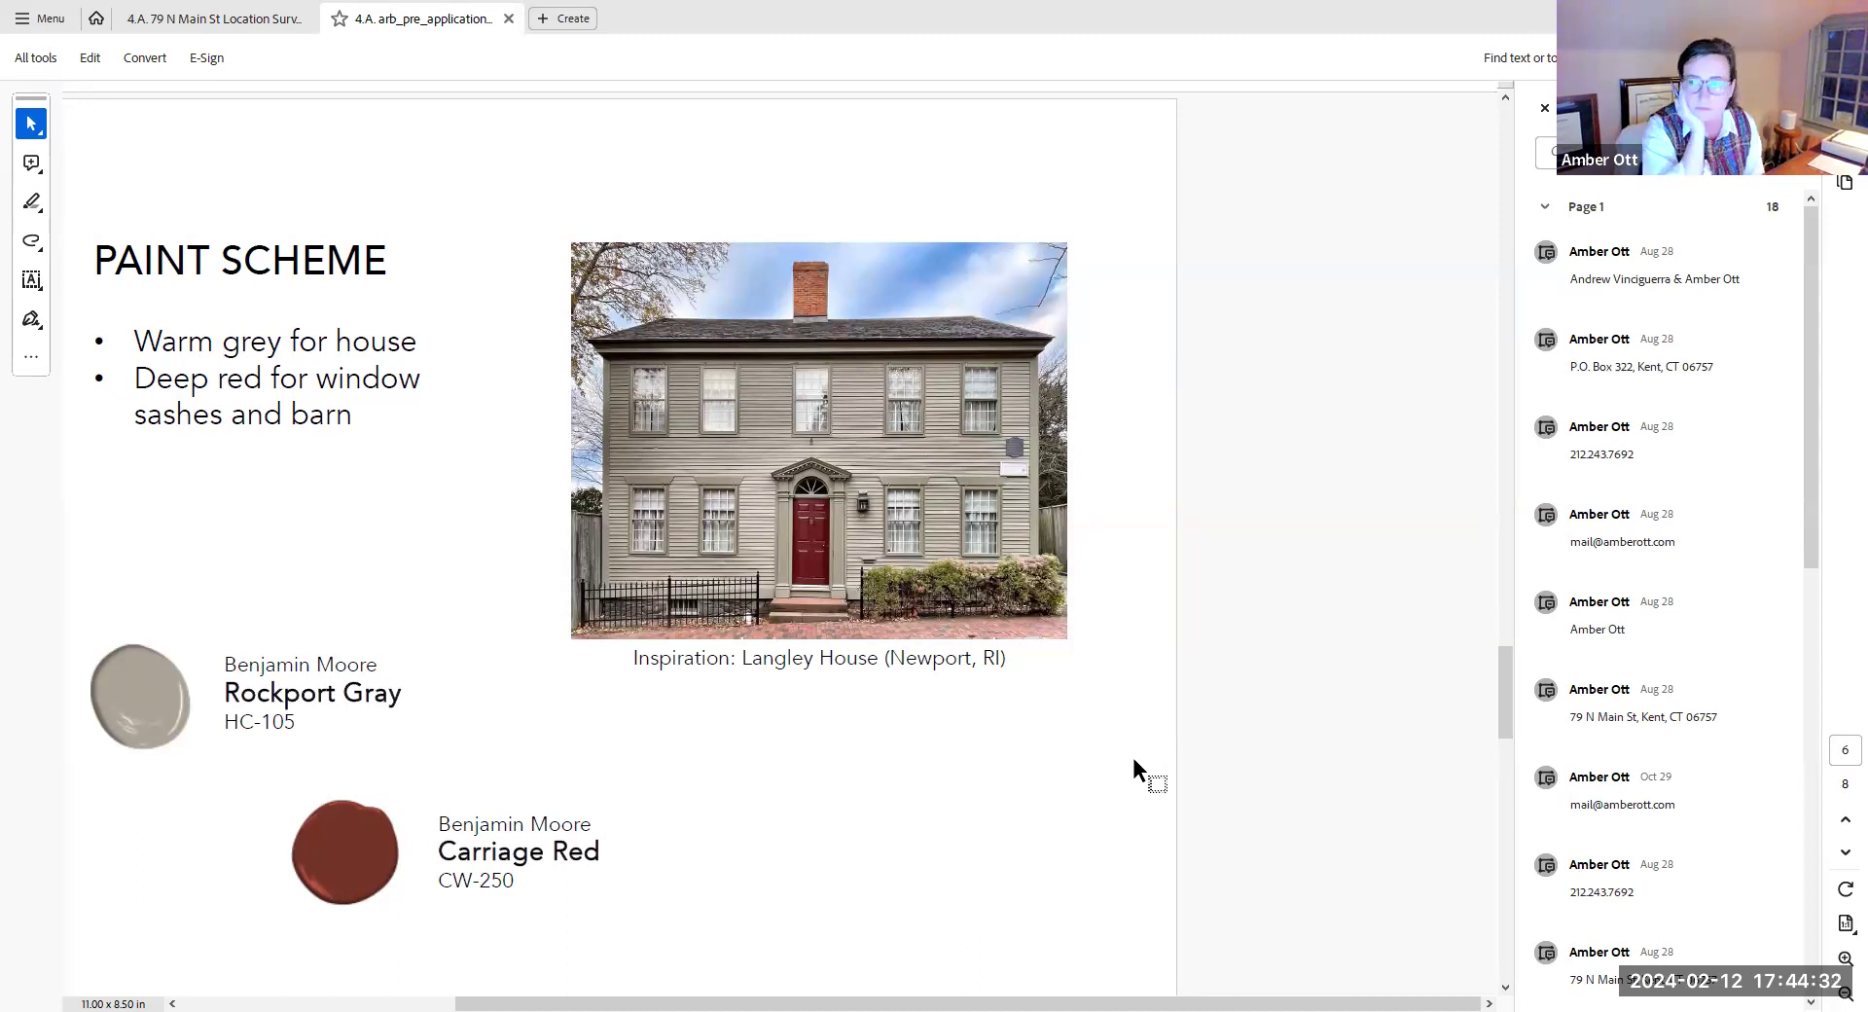
scroll(1134, 758, down, 2)
scroll(1132, 758, down, 1)
scroll(1132, 758, down, 4)
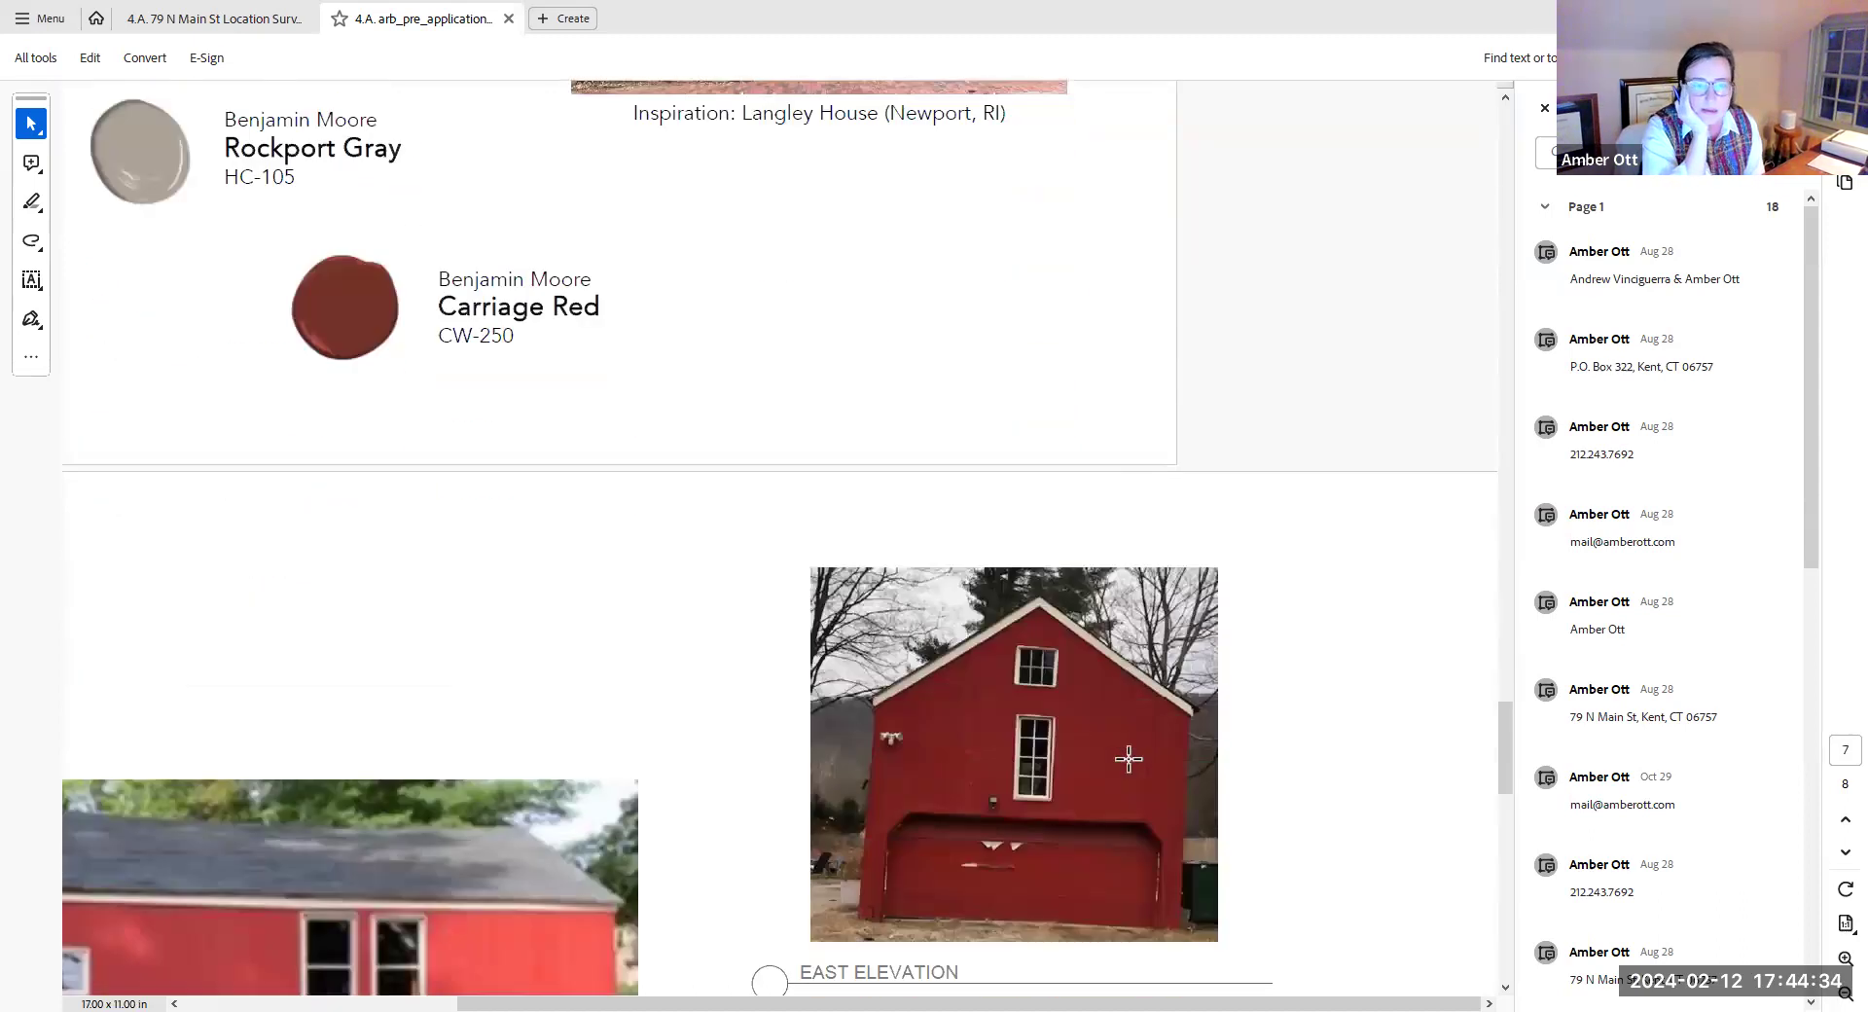
scroll(1133, 758, down, 4)
scroll(1129, 757, down, 1)
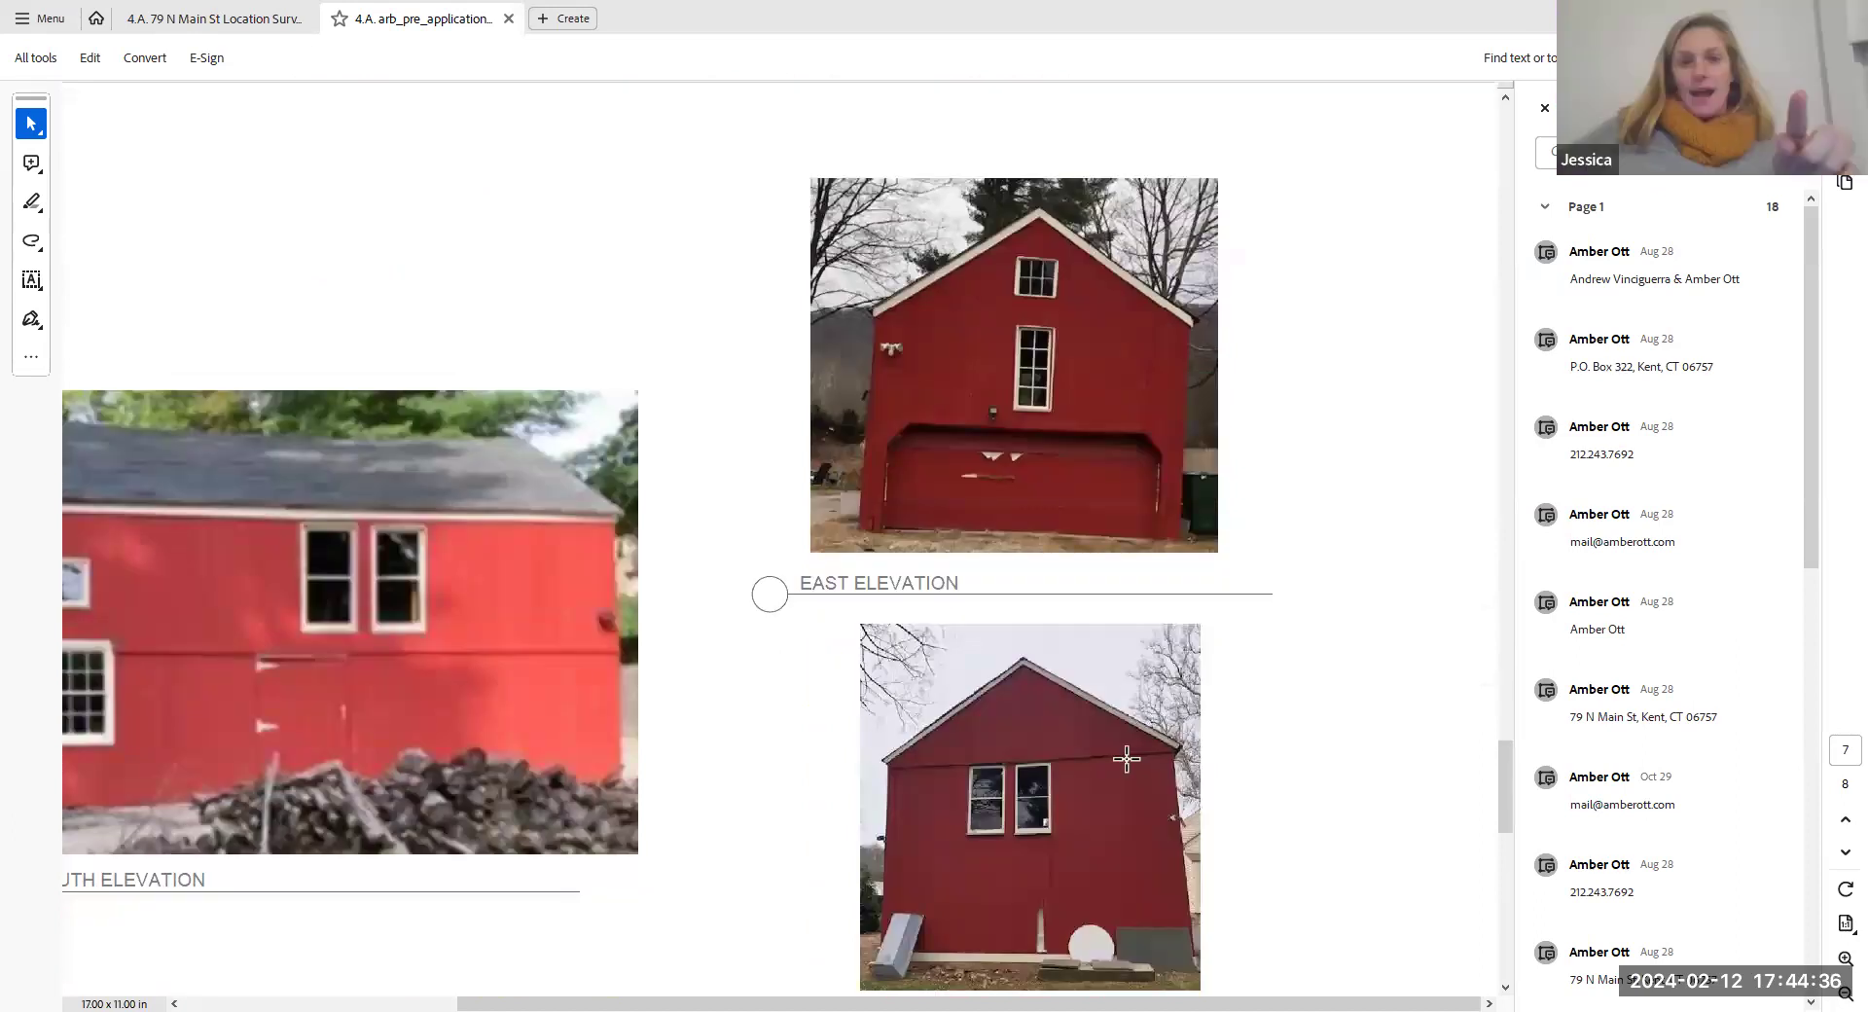
scroll(1128, 757, up, 5)
scroll(1125, 758, up, 3)
scroll(1123, 760, up, 2)
scroll(1121, 760, up, 1)
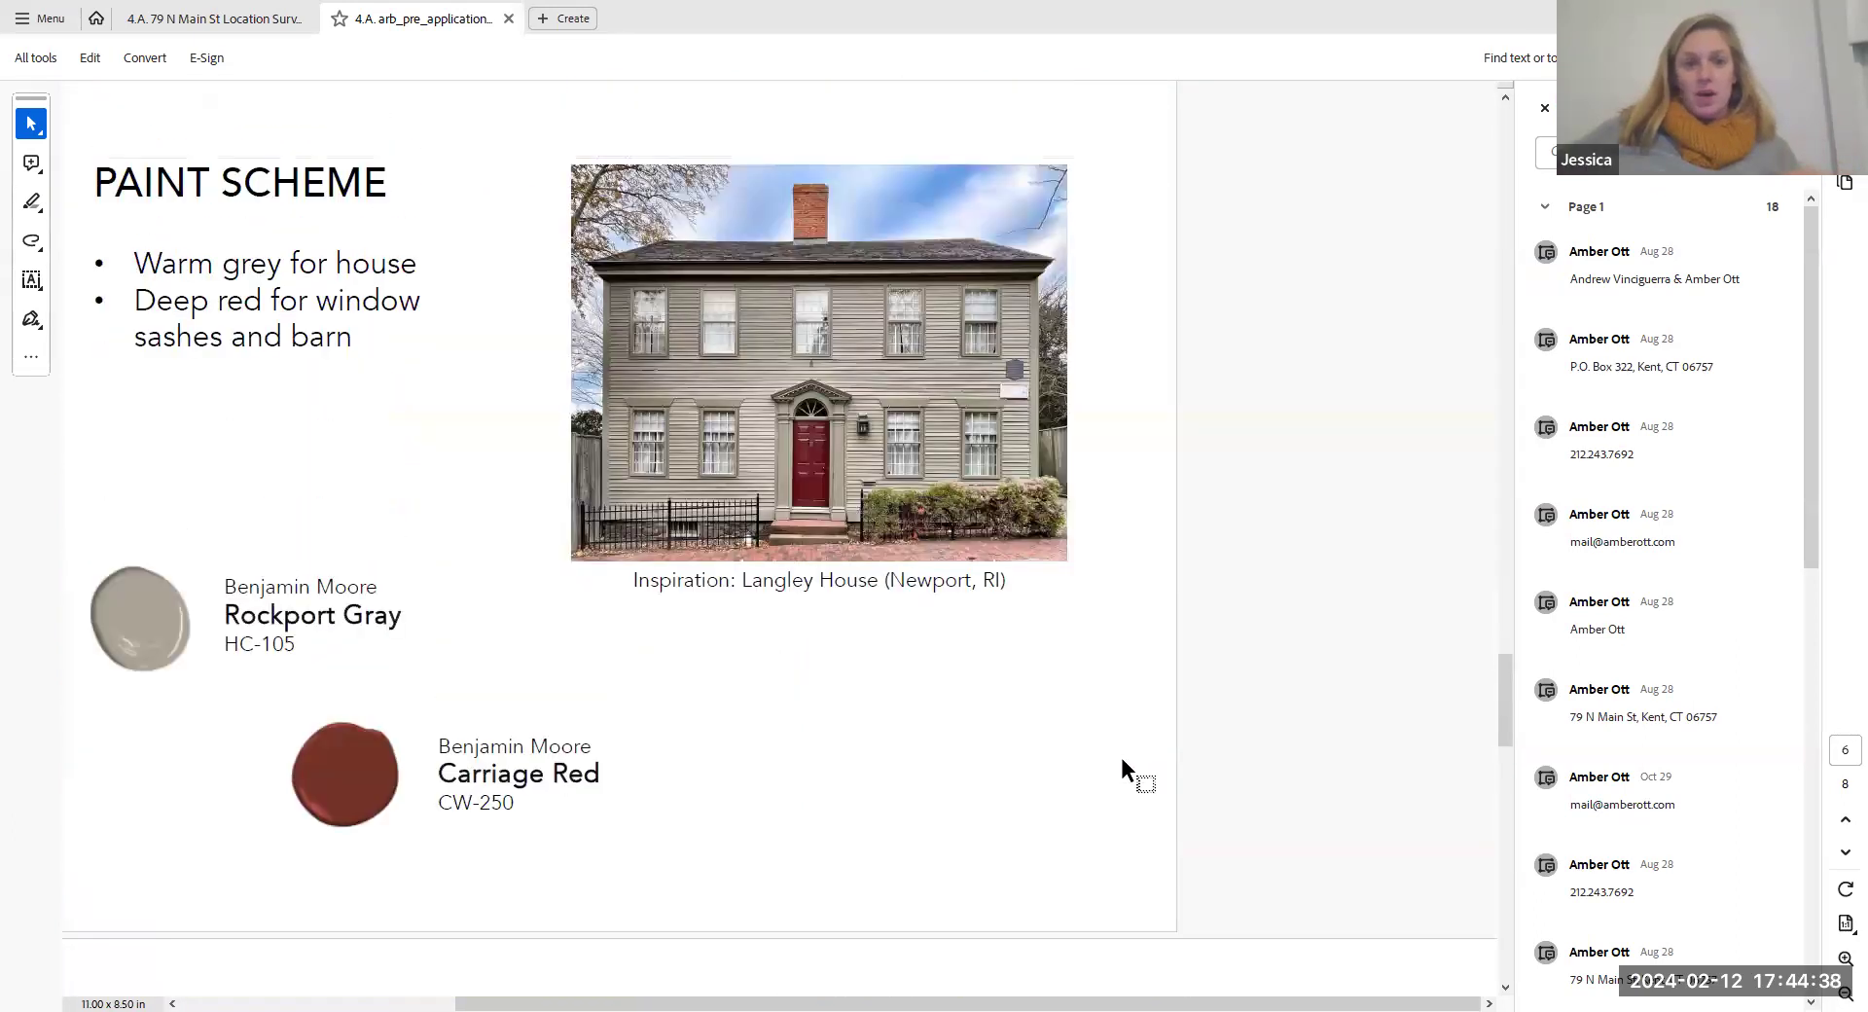
scroll(1119, 760, up, 1)
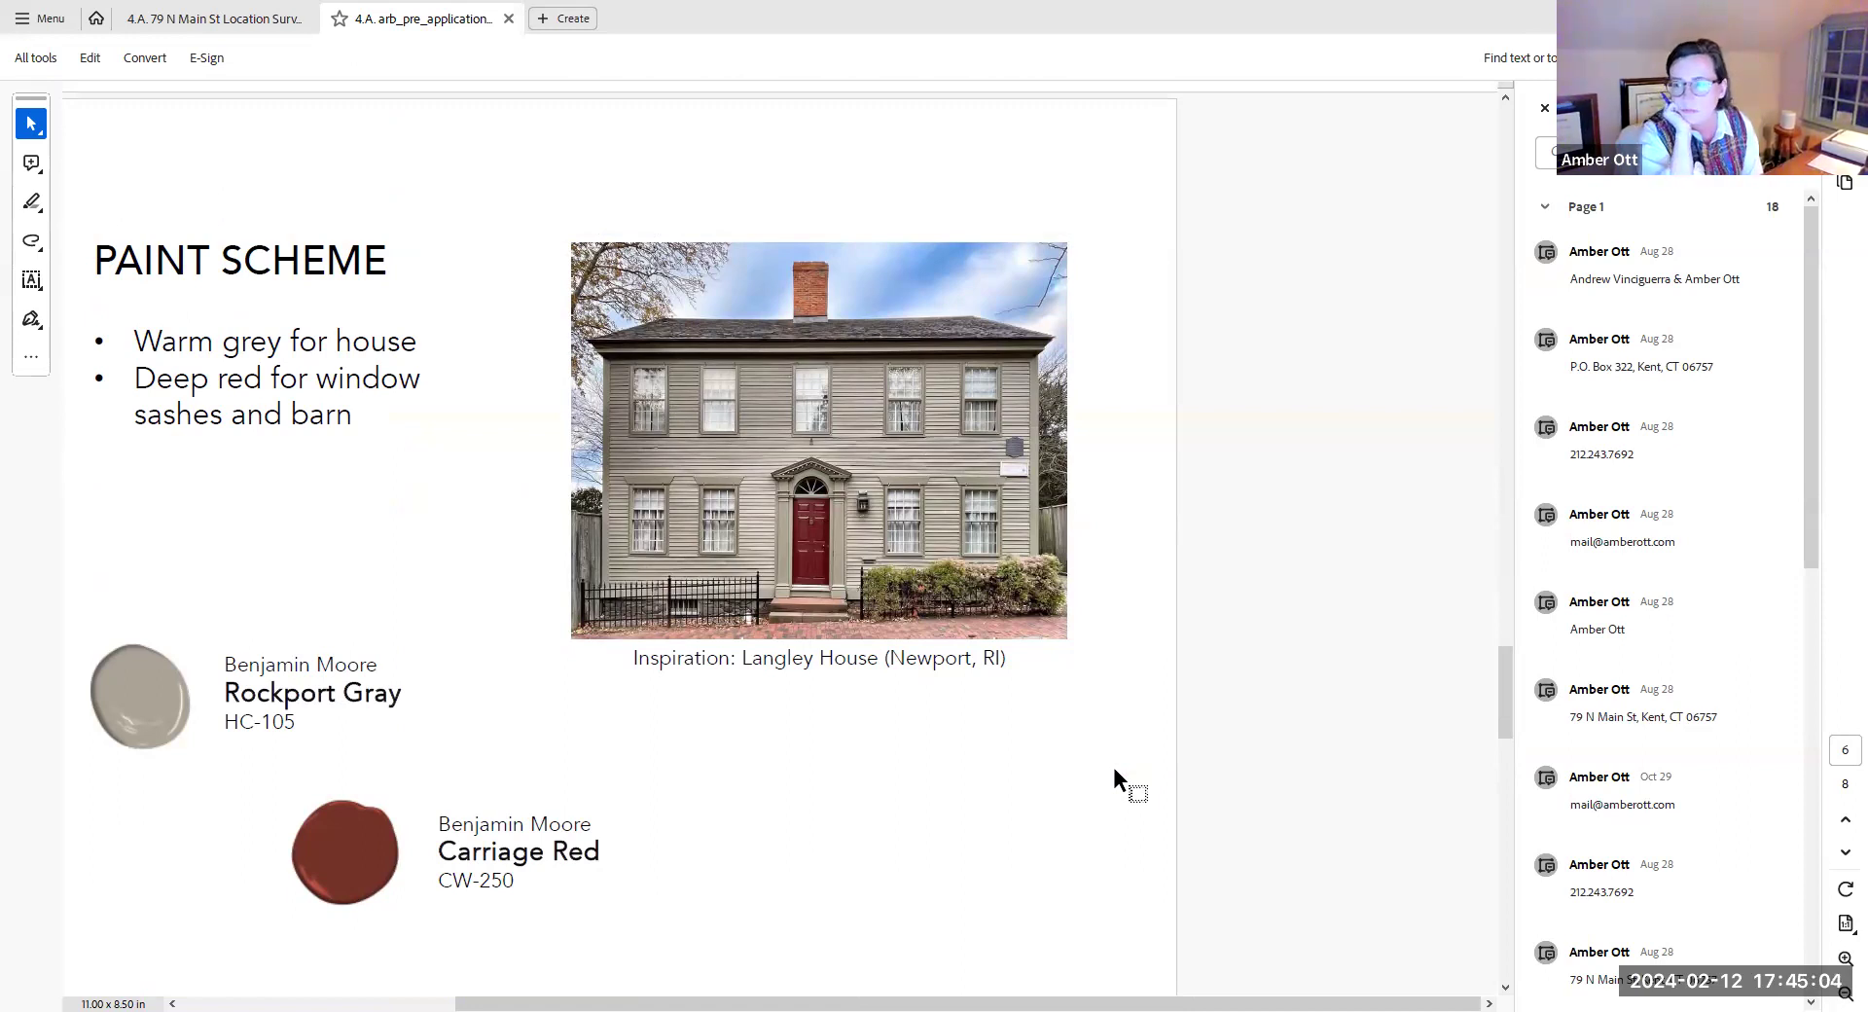
scroll(1114, 769, down, 3)
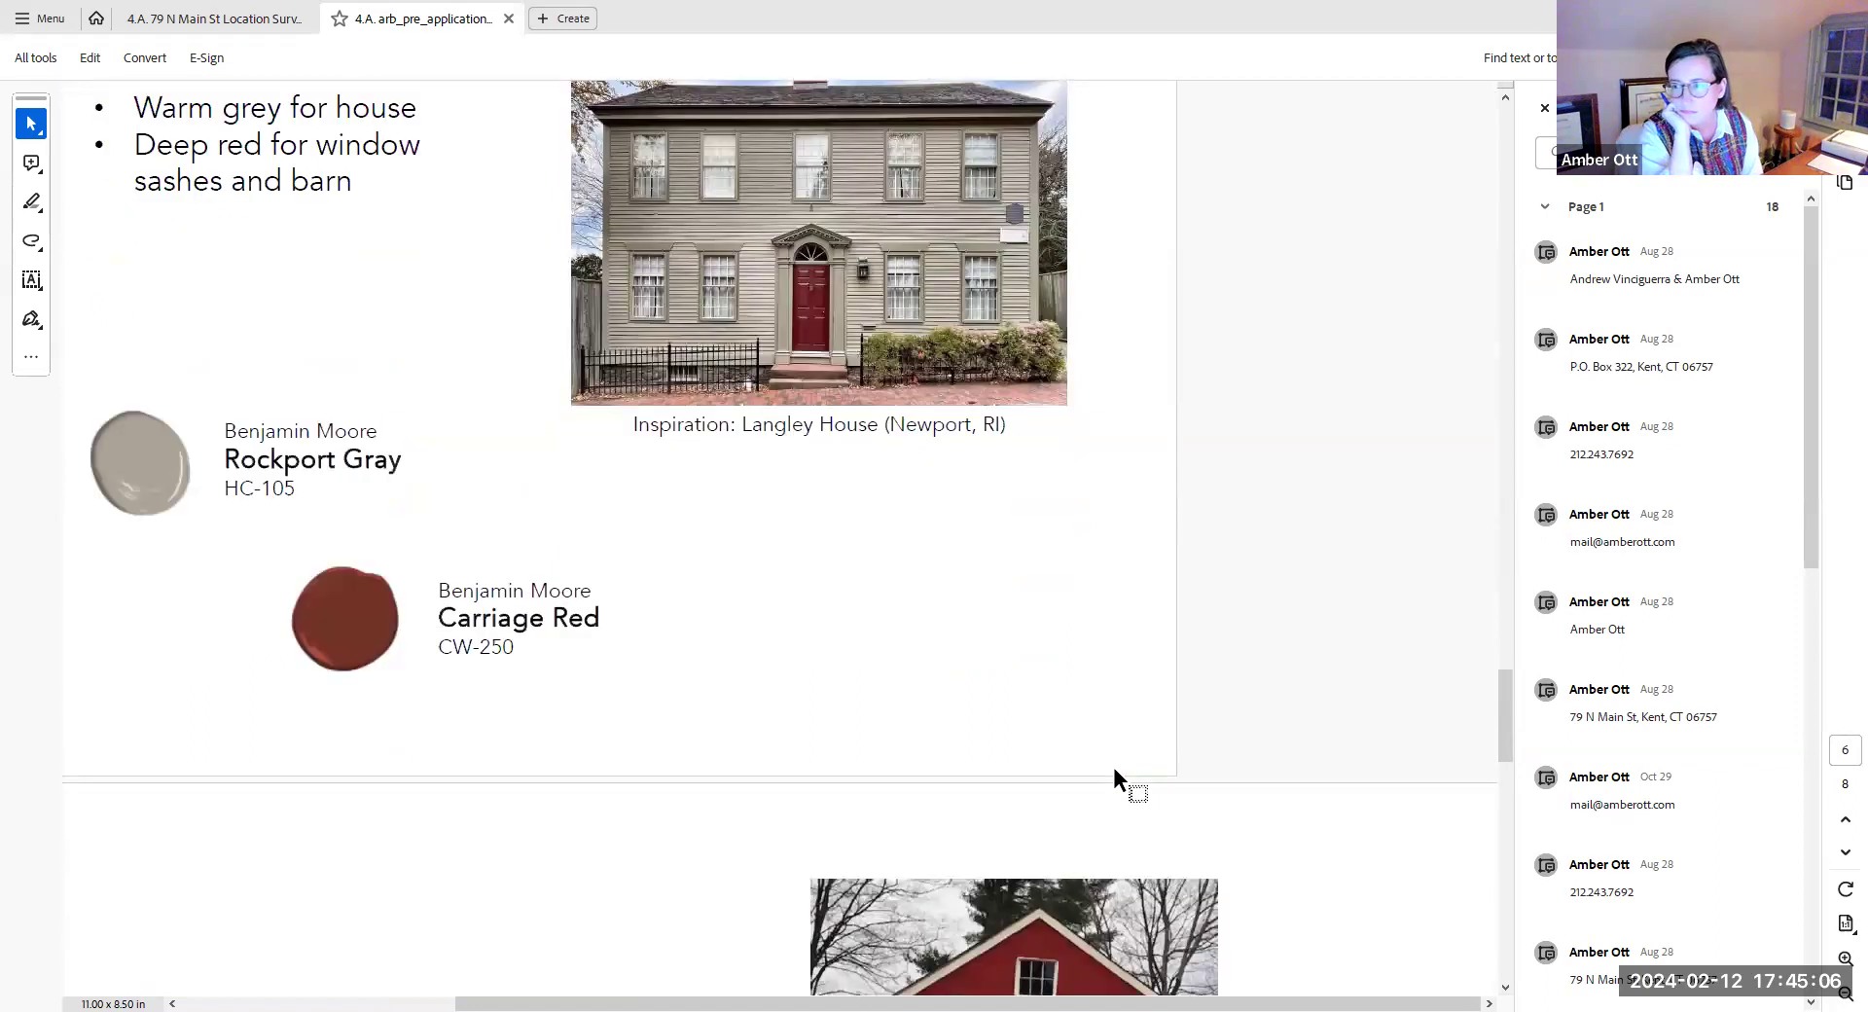
scroll(1114, 768, down, 3)
scroll(1113, 768, down, 2)
scroll(1113, 768, down, 2)
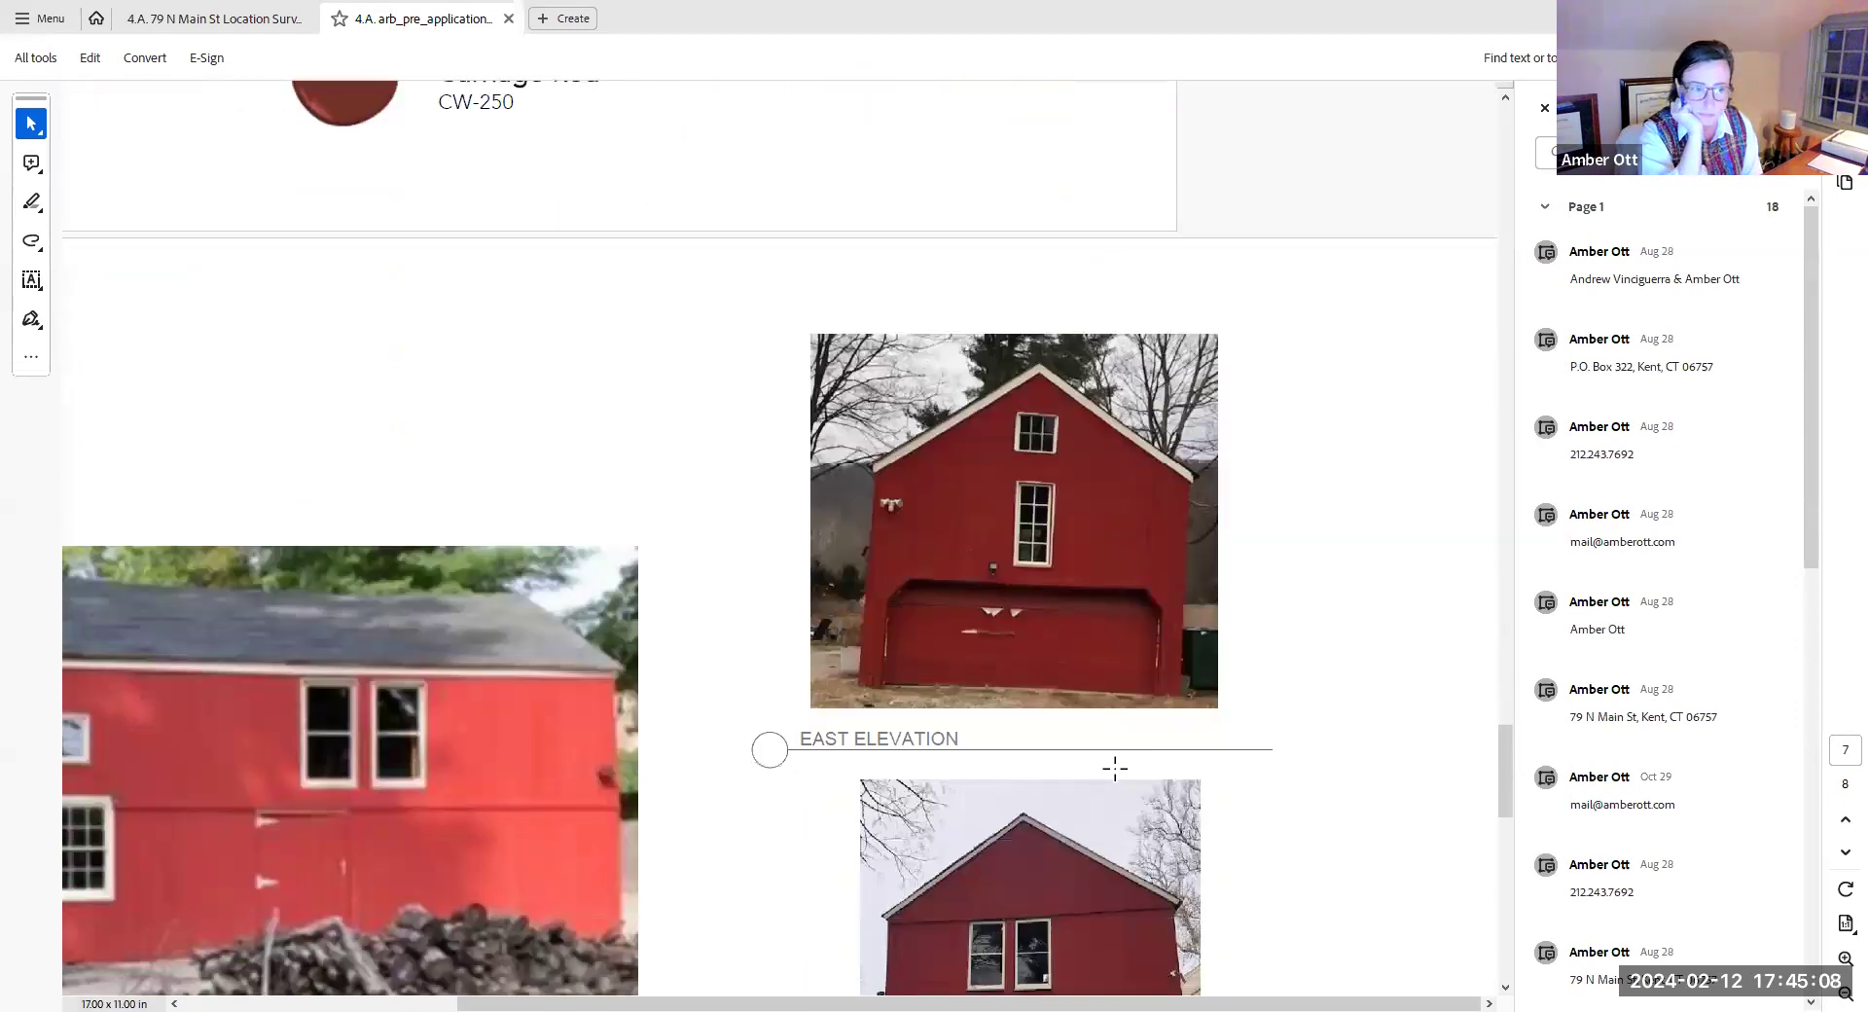
scroll(1113, 767, down, 2)
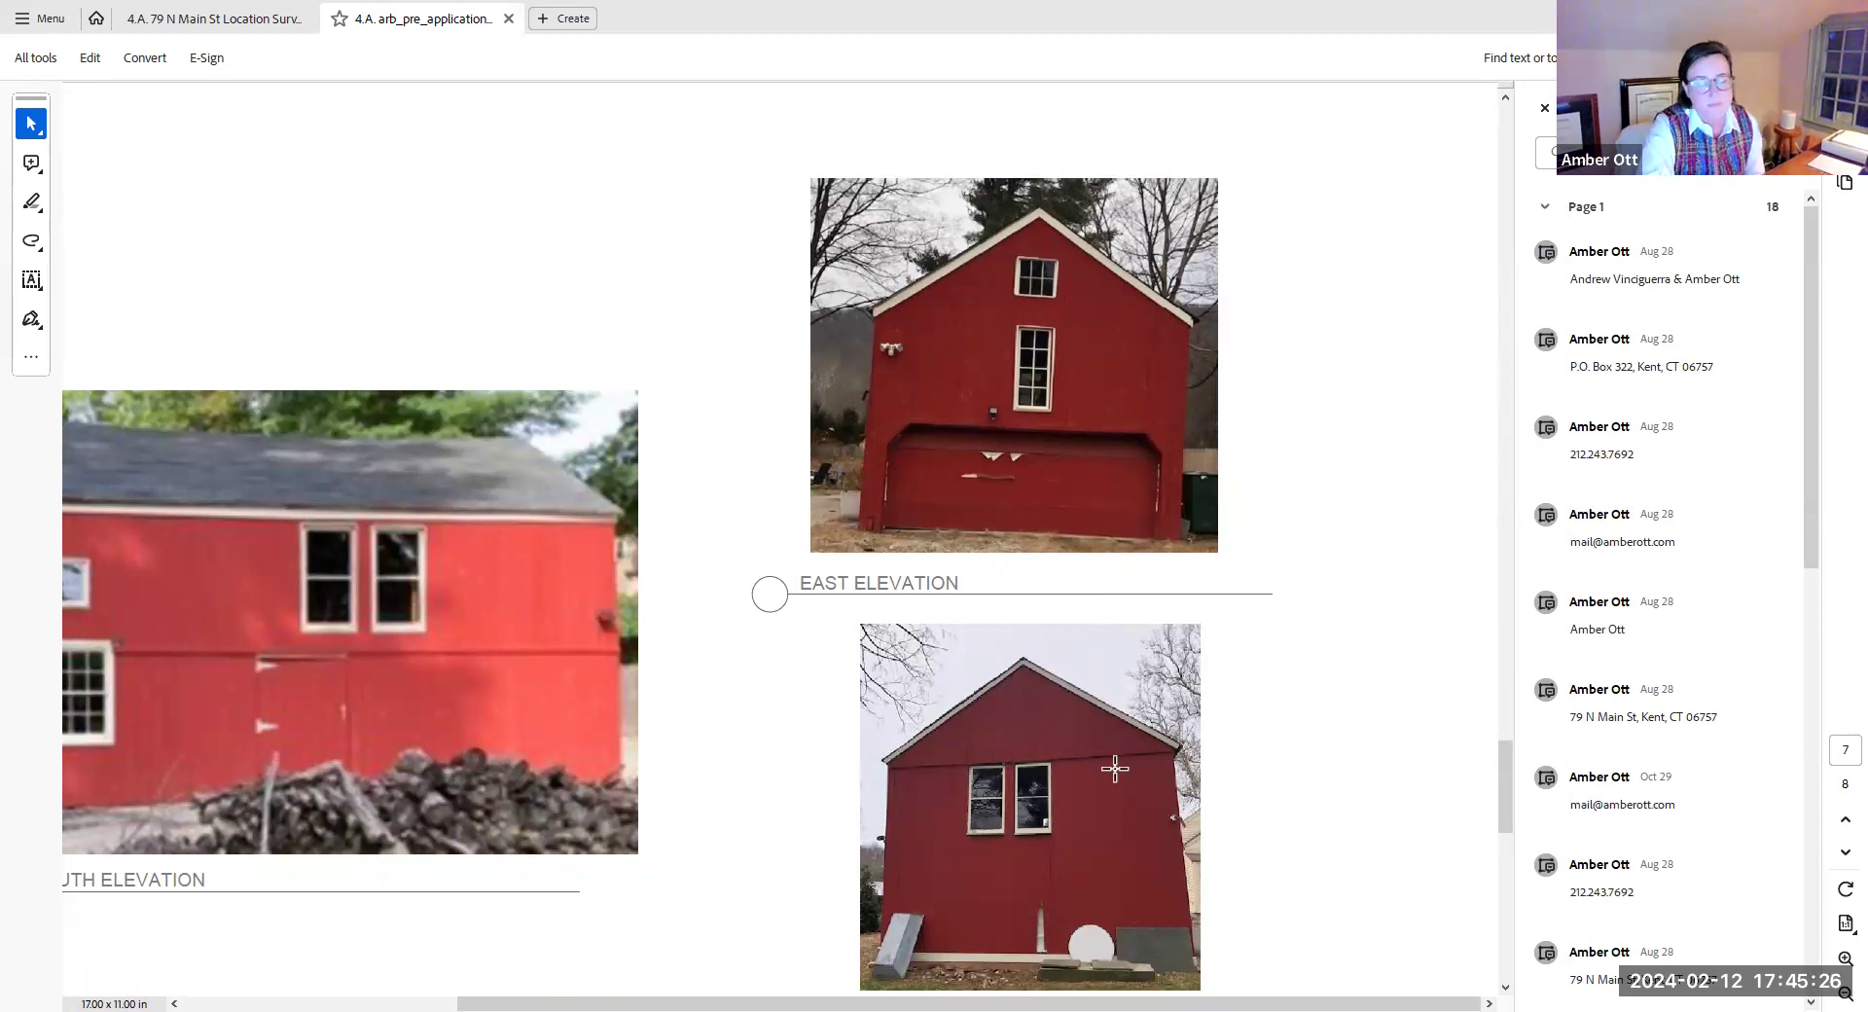
scroll(1113, 766, down, 1)
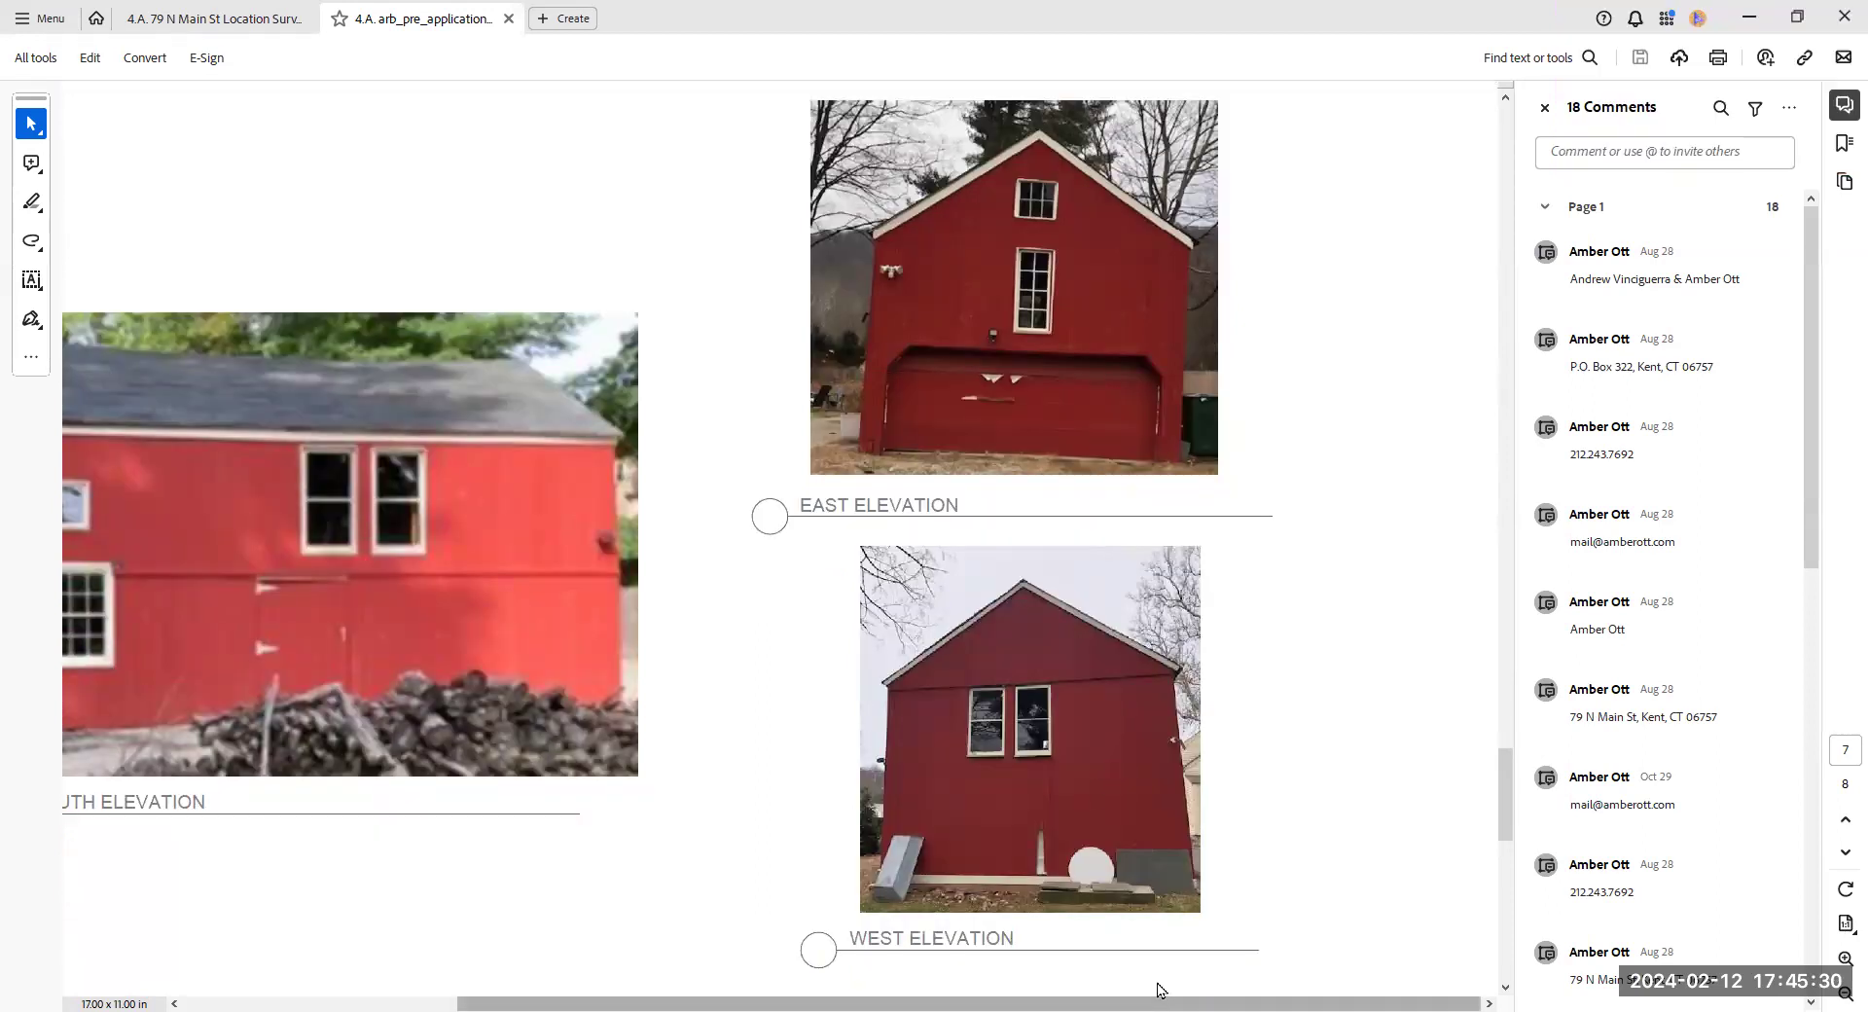
drag(1130, 990, 961, 991)
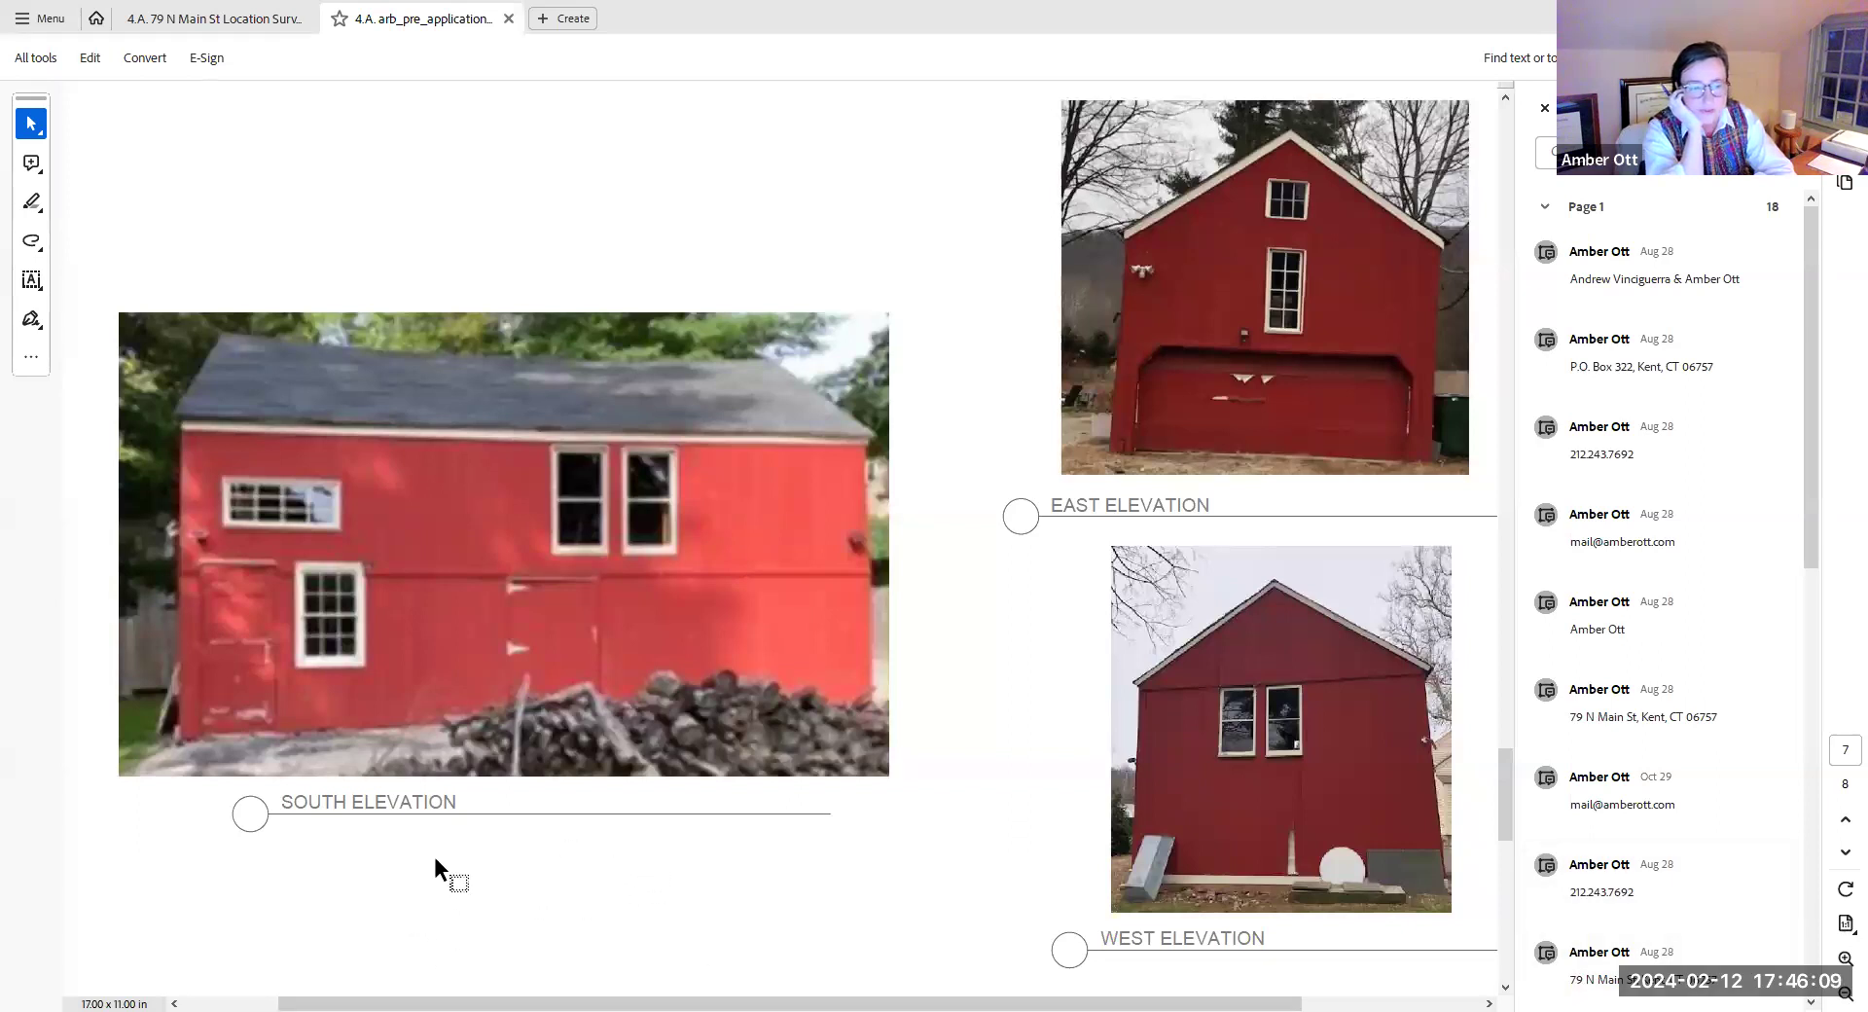
scroll(726, 897, down, 3)
scroll(727, 897, down, 3)
scroll(727, 897, down, 2)
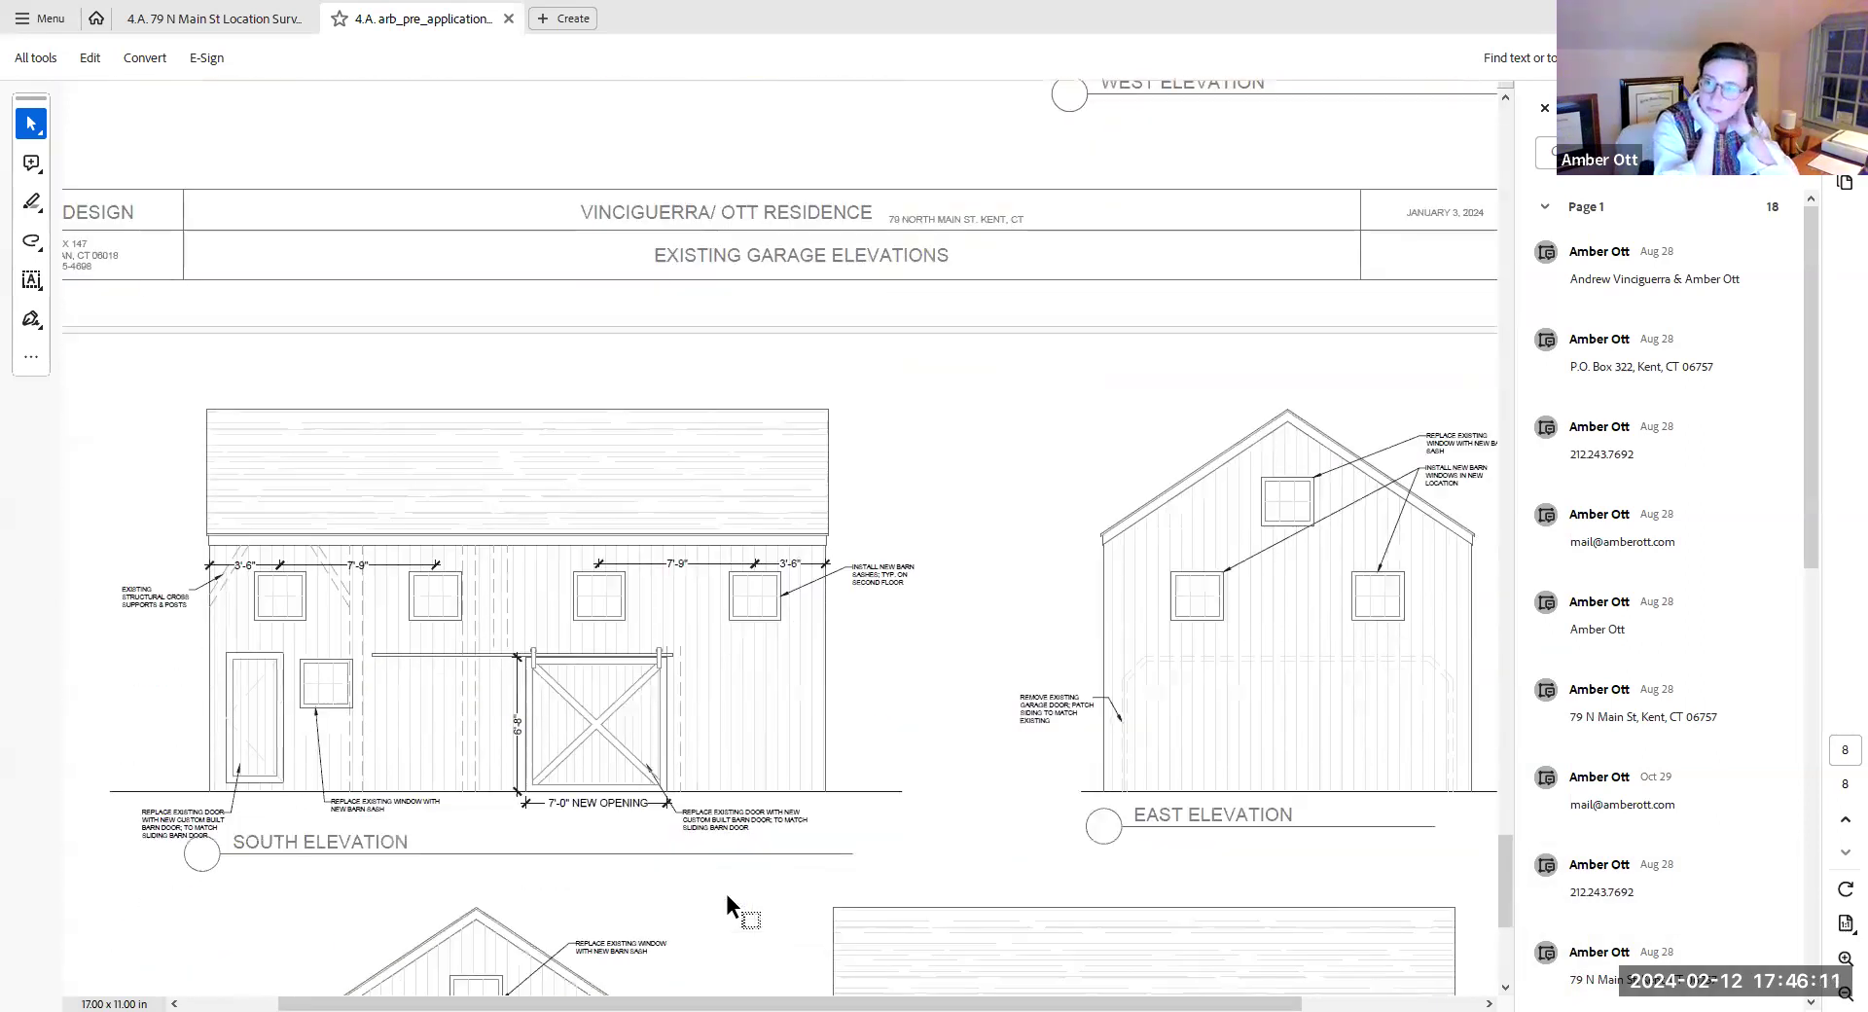
scroll(727, 897, down, 2)
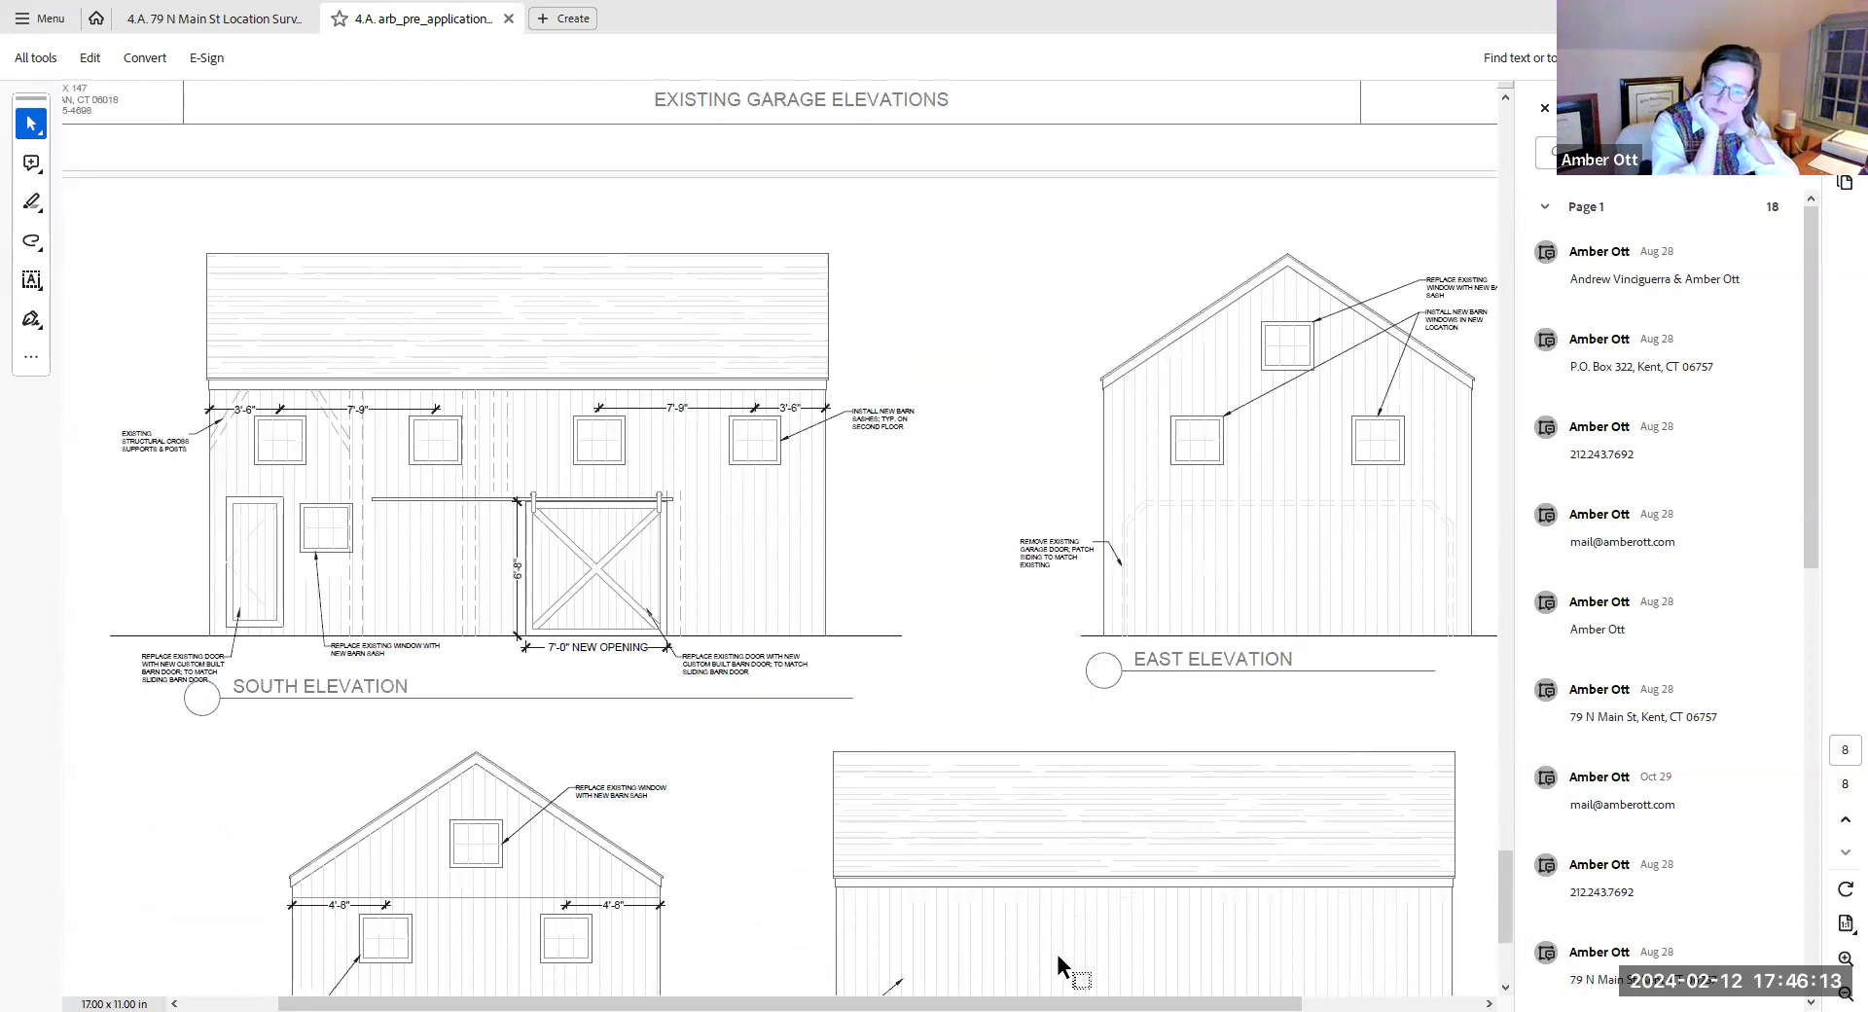
scroll(1014, 927, down, 1)
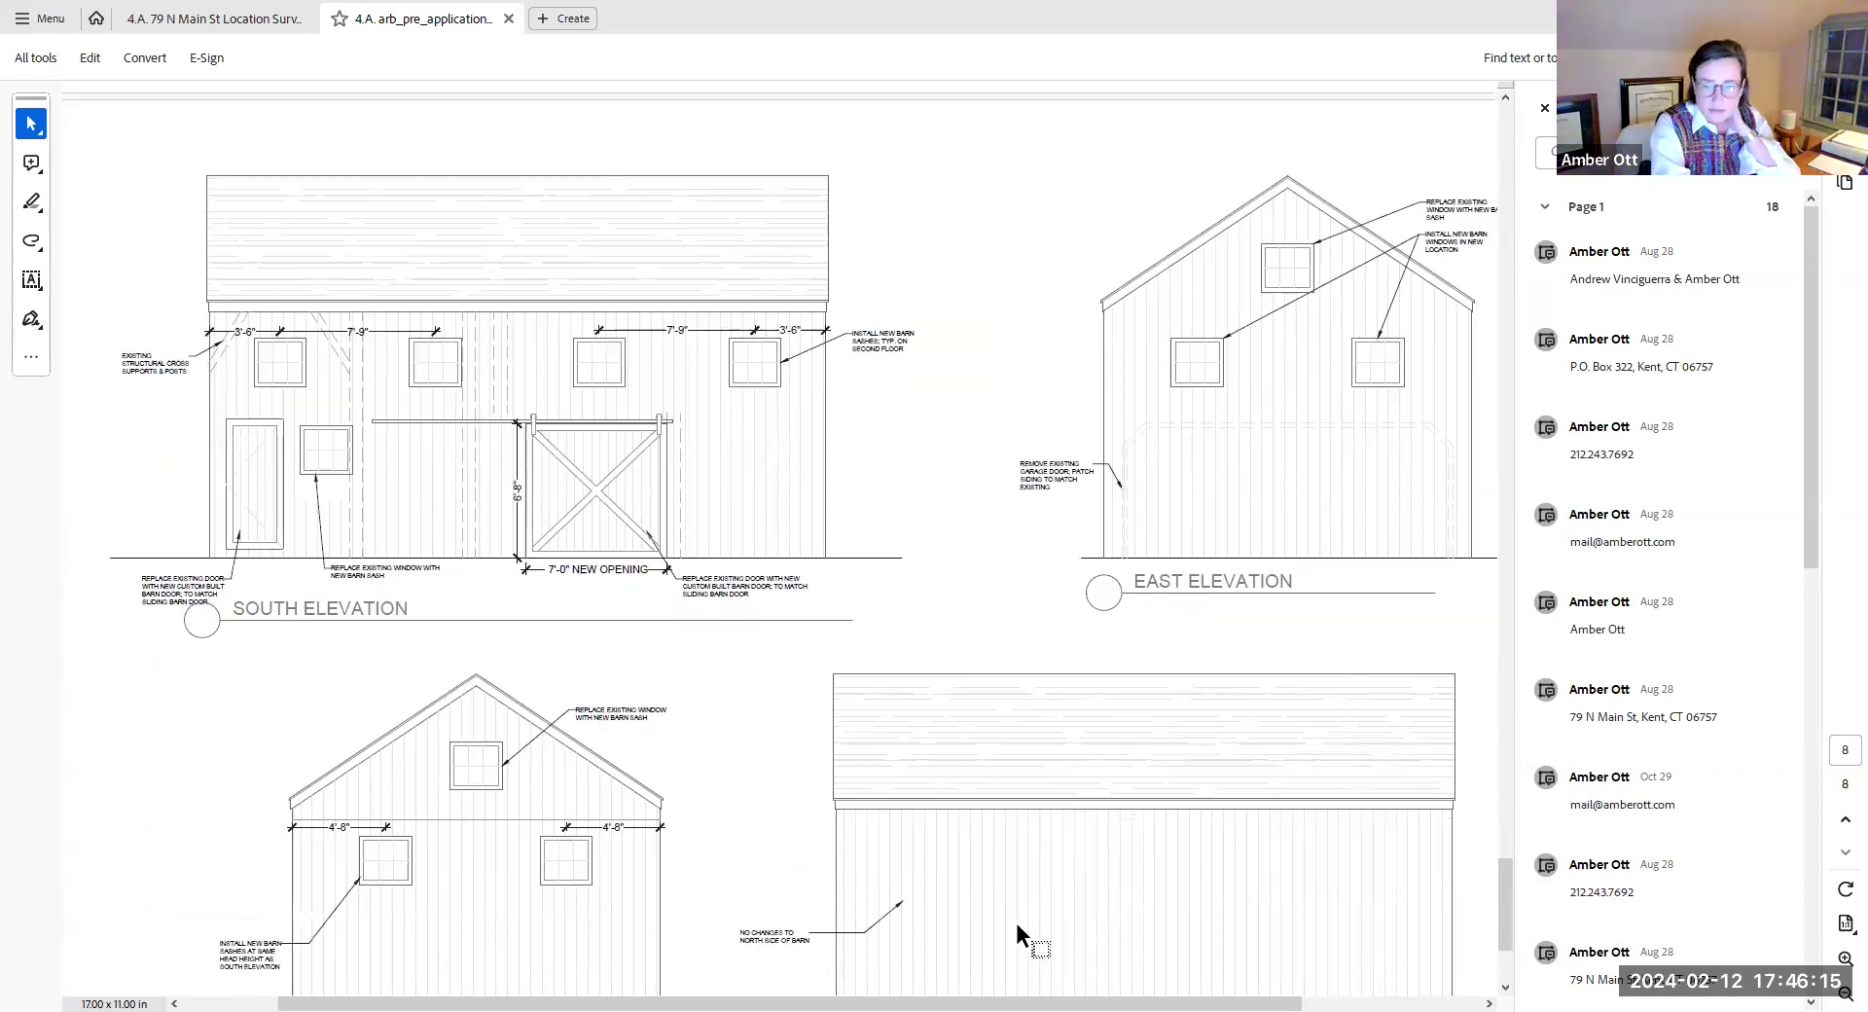
scroll(1016, 922, down, 1)
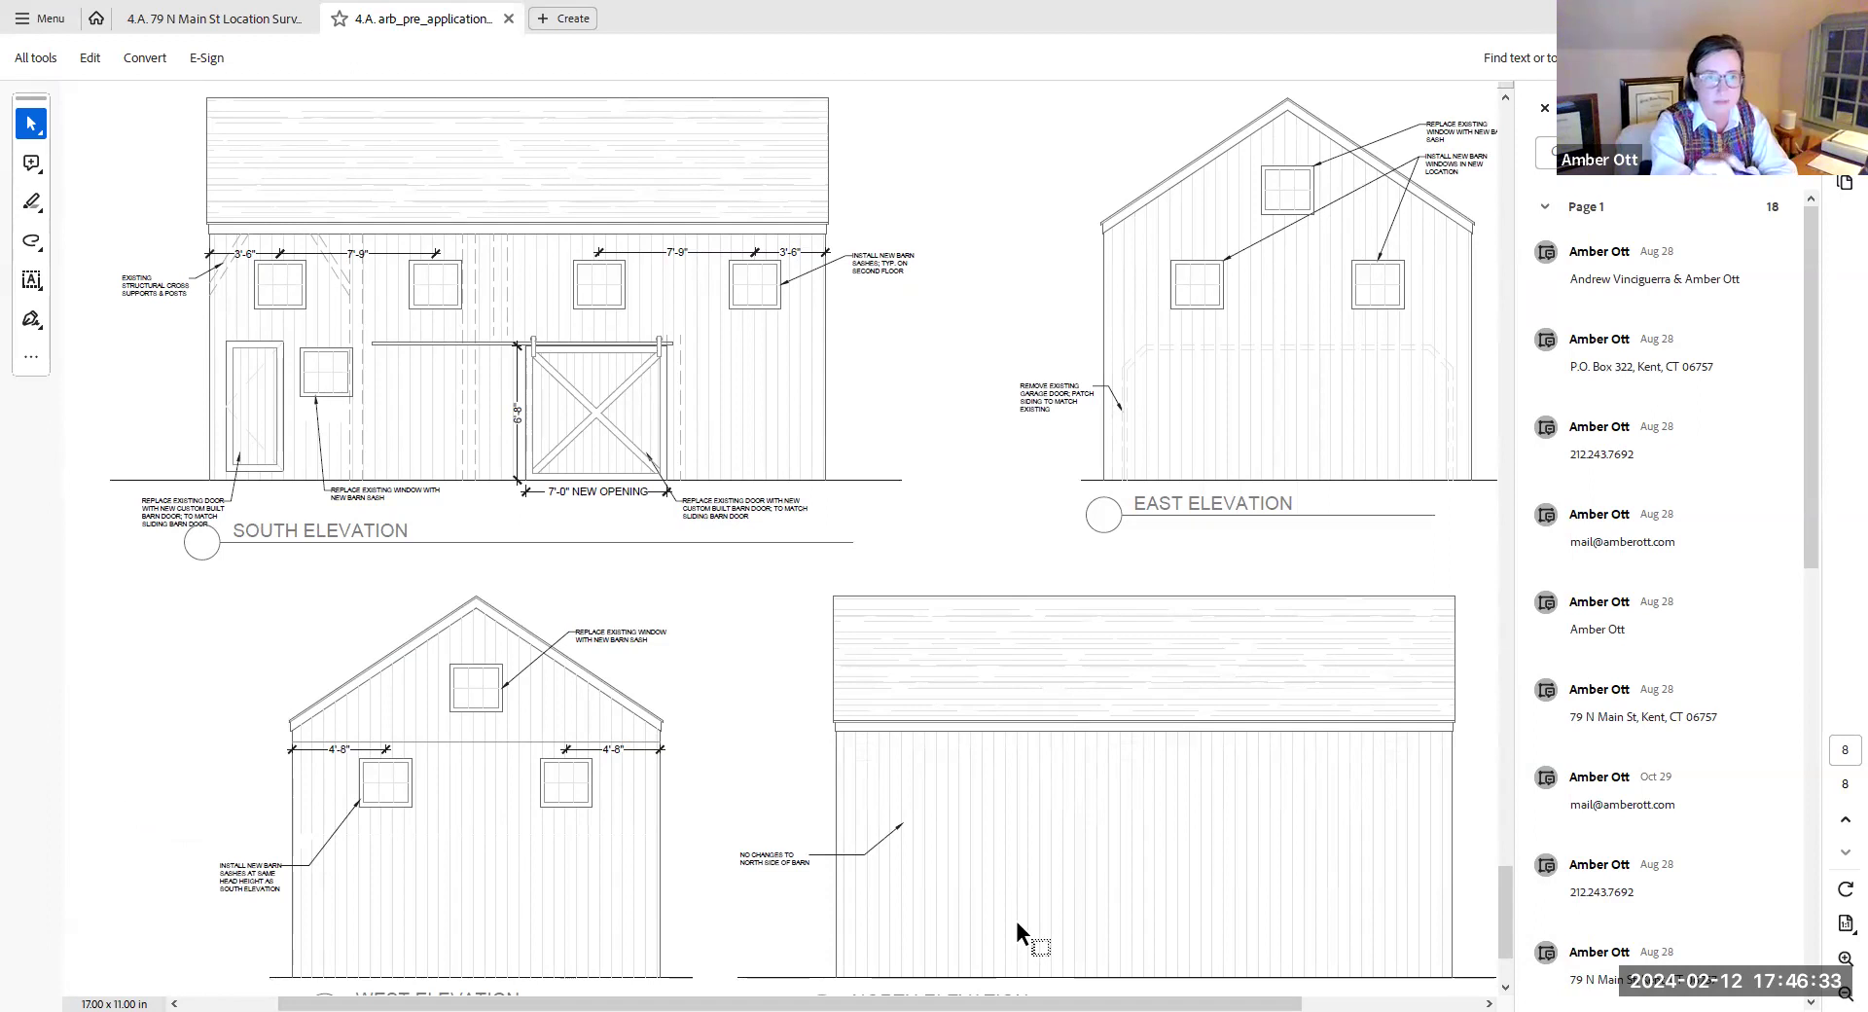
scroll(1016, 920, down, 1)
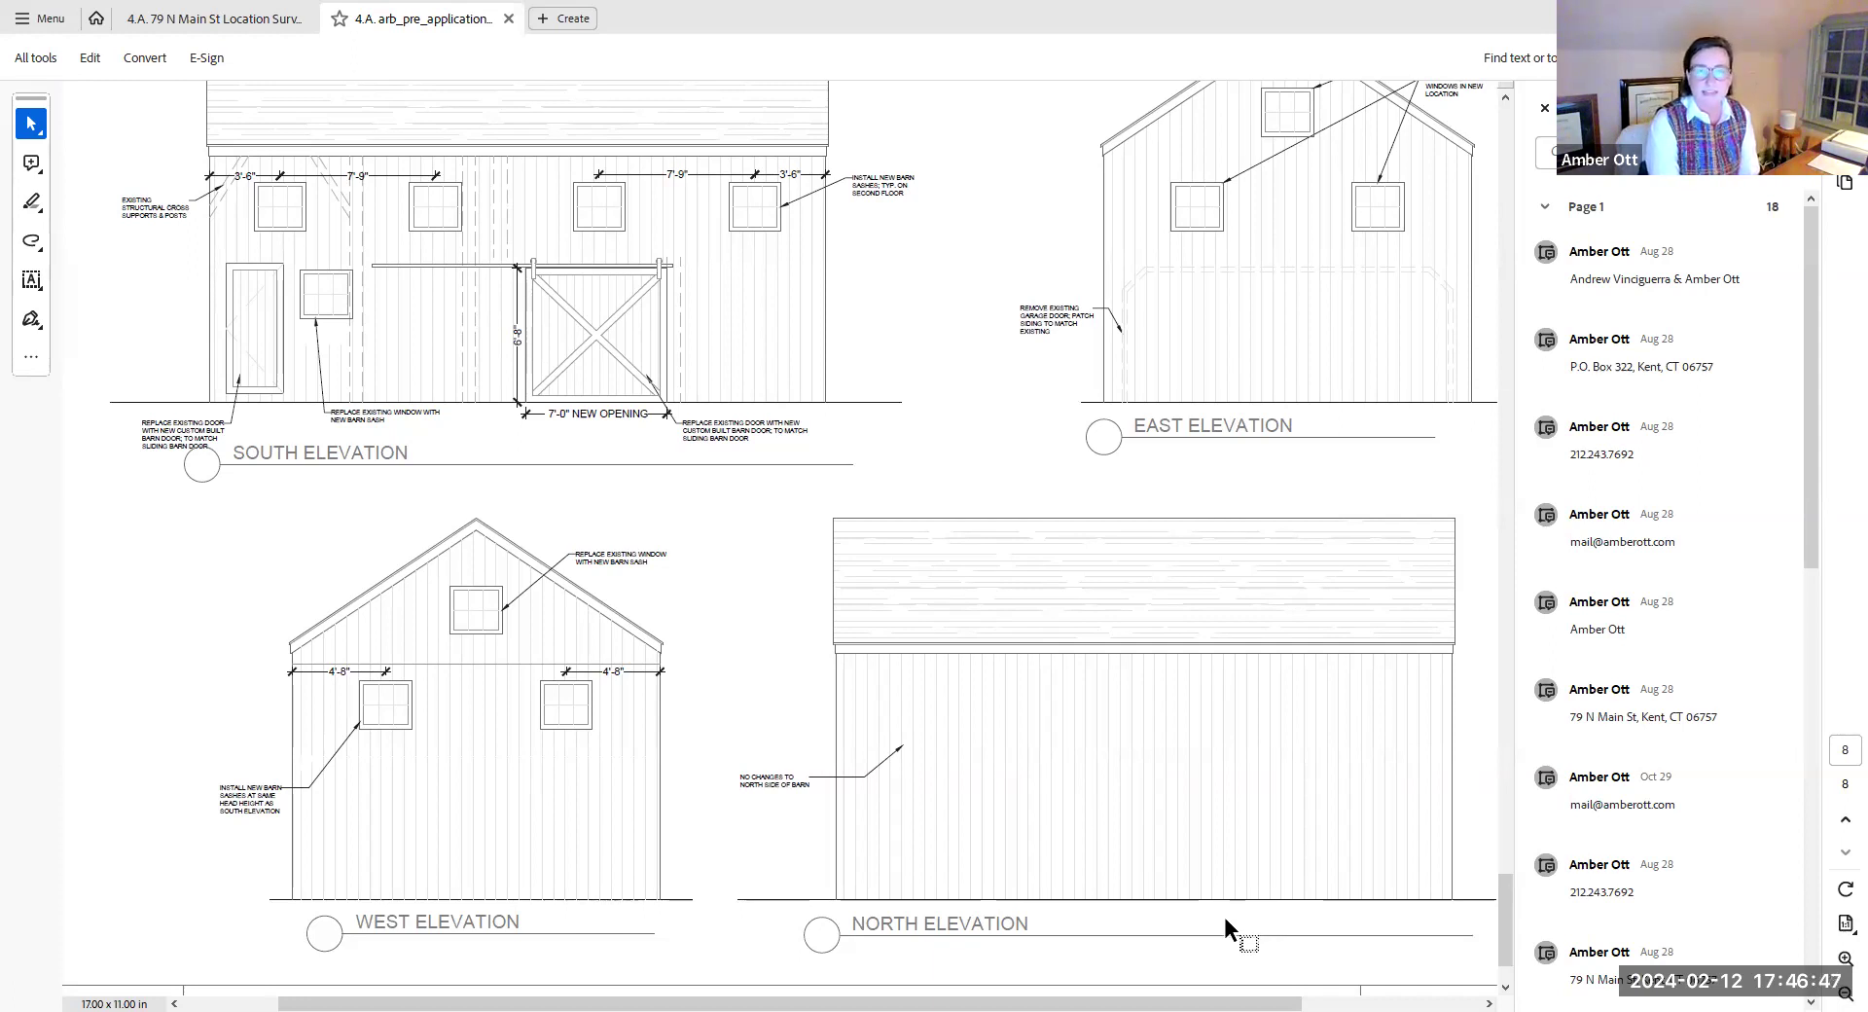
scroll(1224, 927, down, 2)
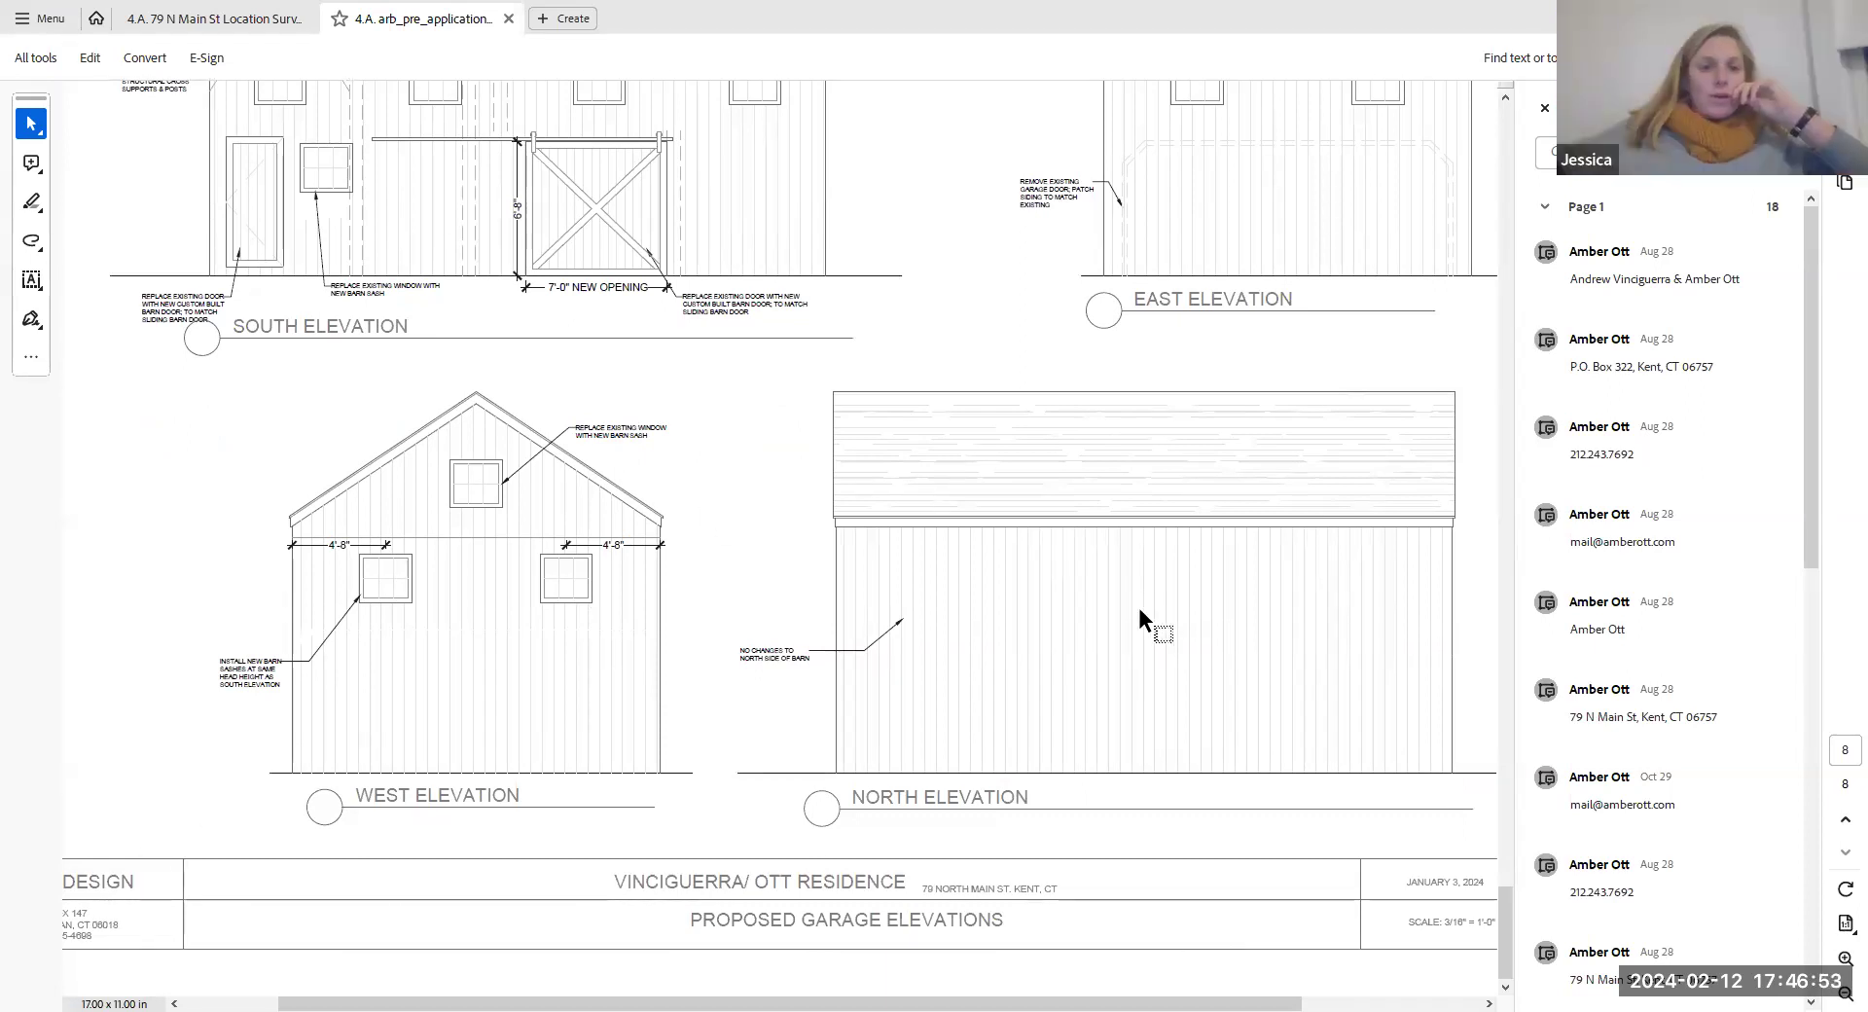
scroll(1140, 618, up, 2)
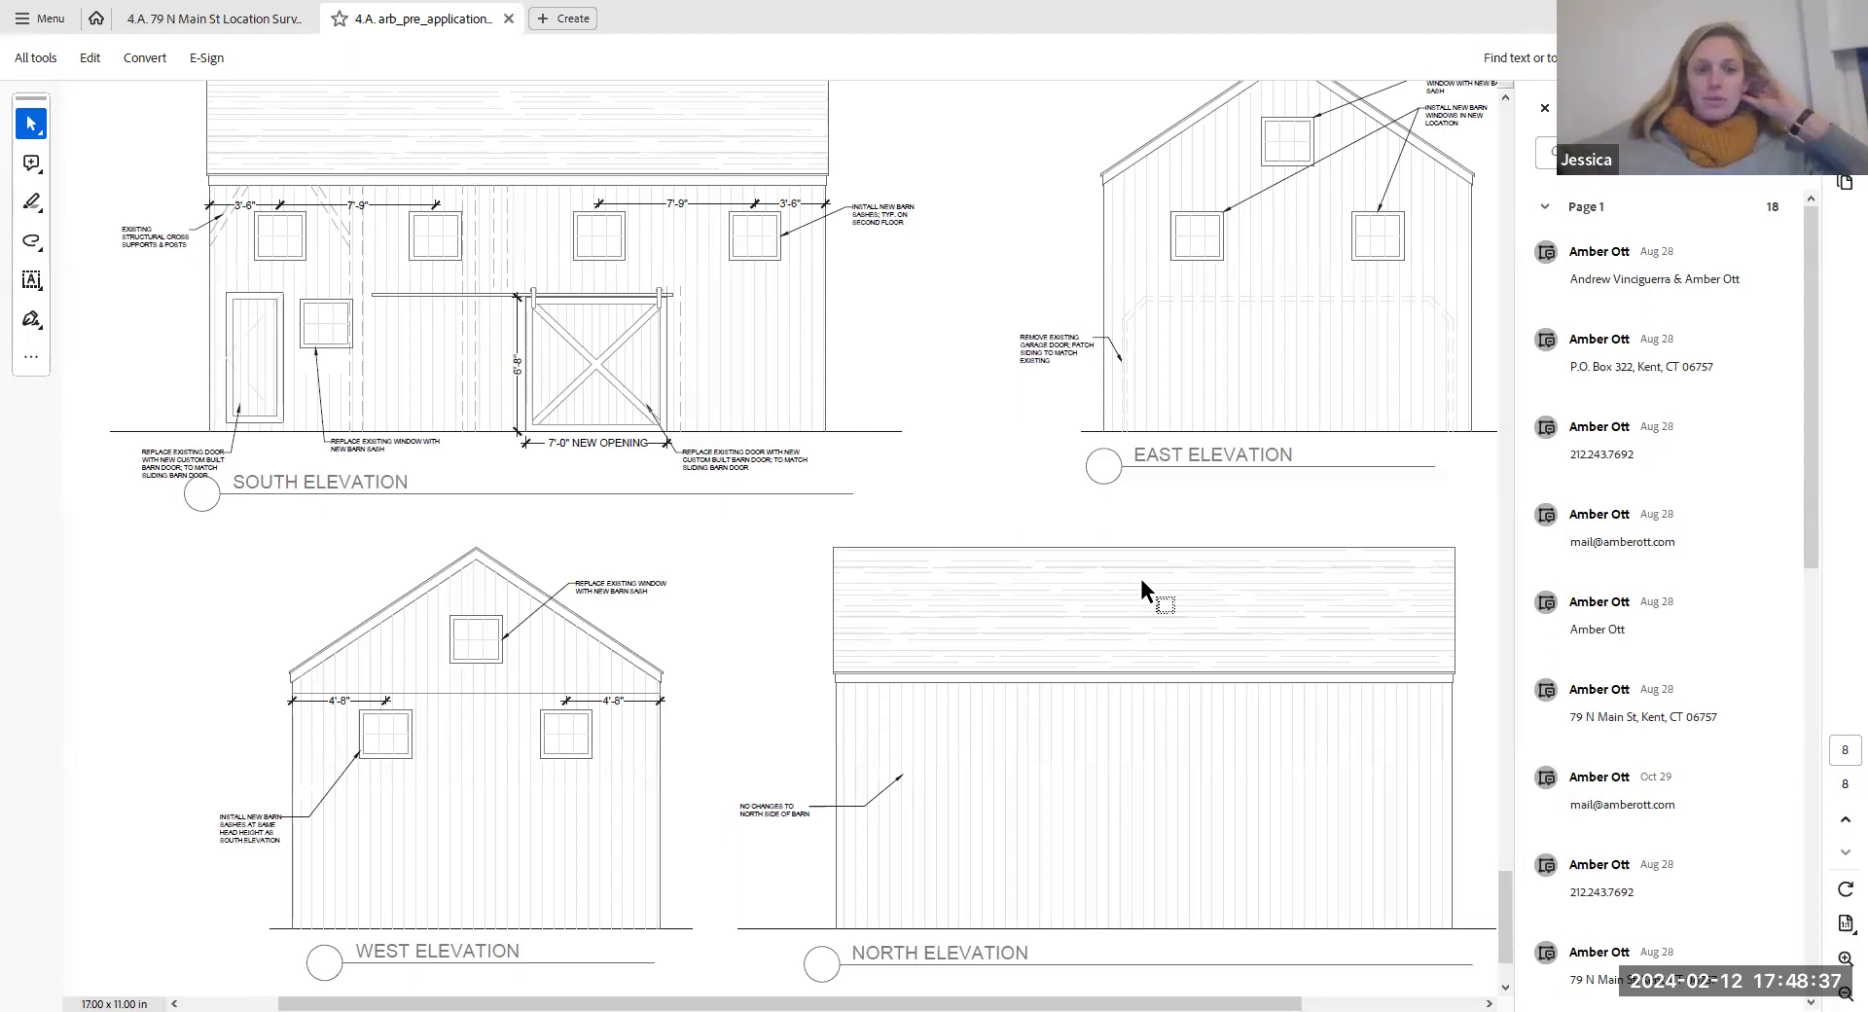
scroll(1141, 577, down, 1)
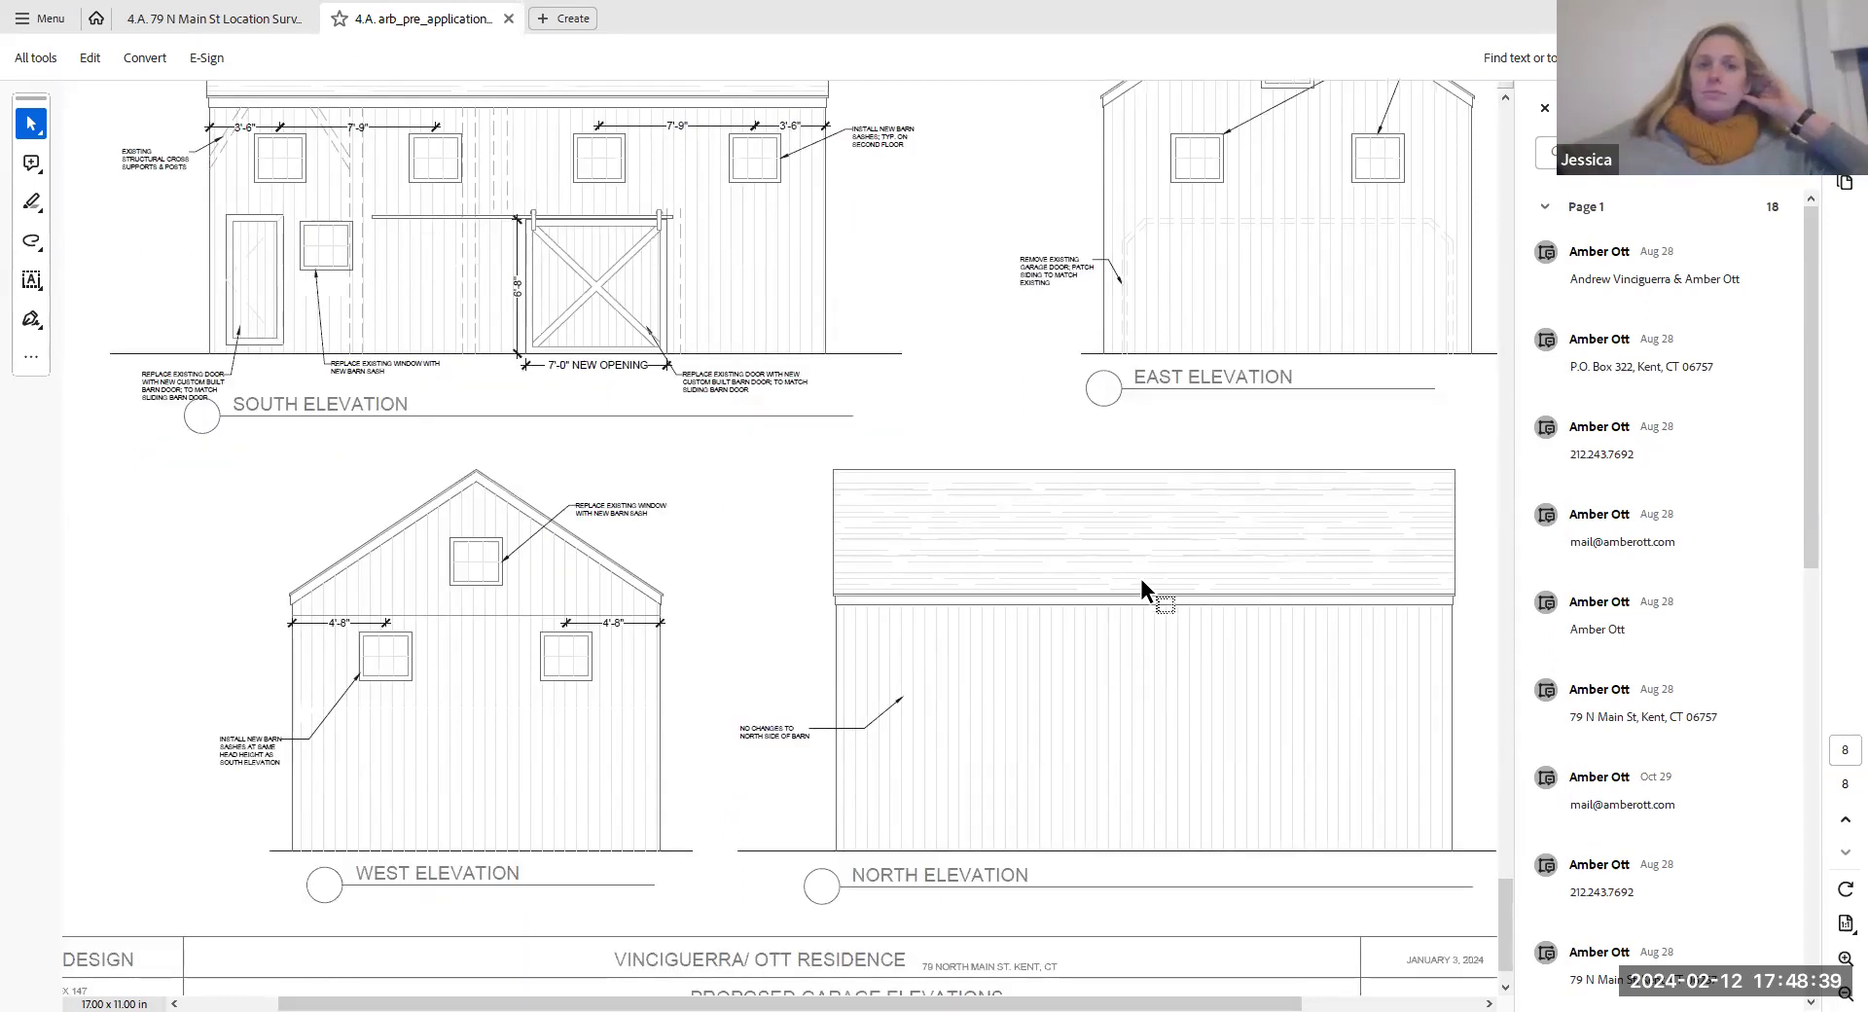